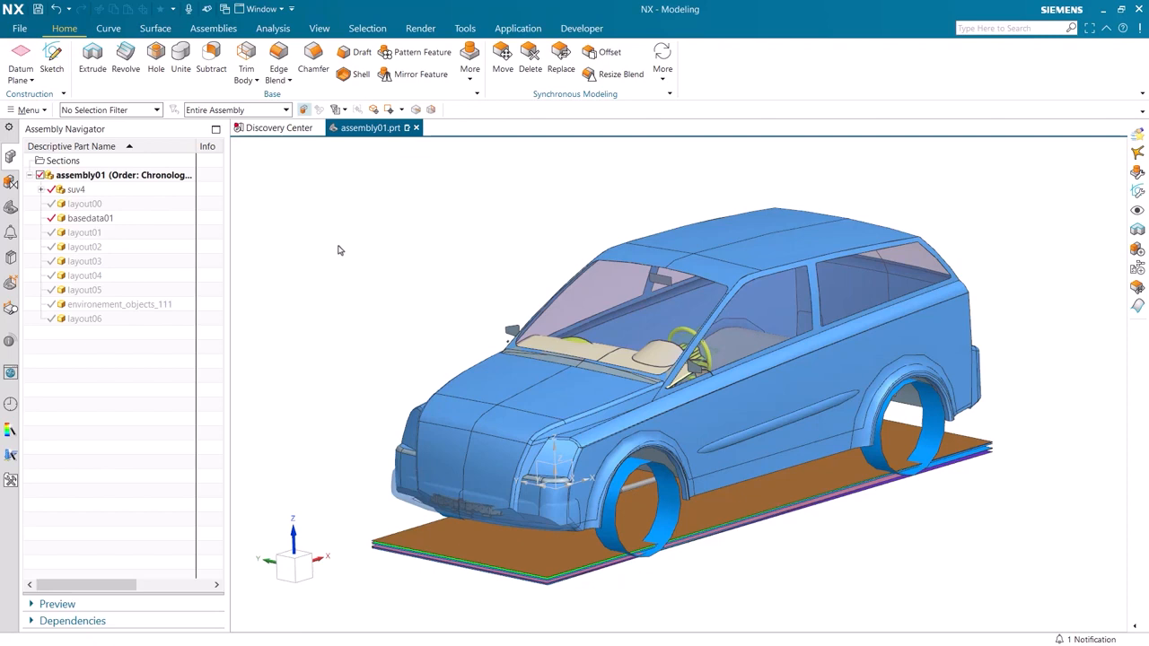
Switch to the Vehicle Design and Validation application and add a new empty component named MODEL1 to the assembly
click(506, 30)
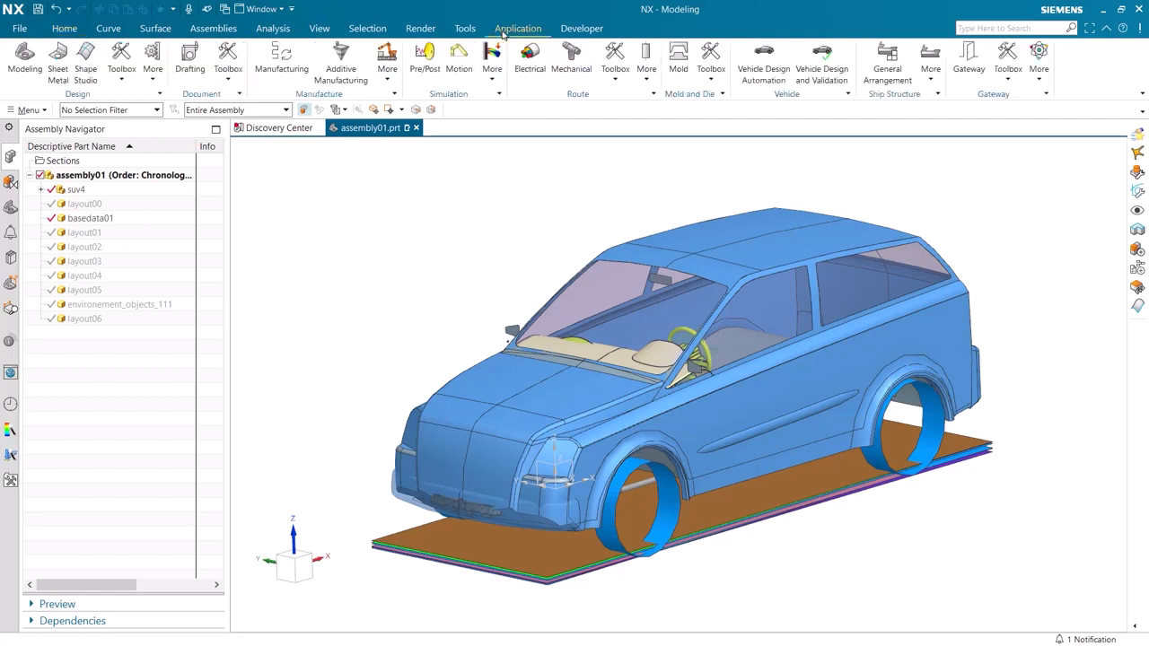
click(813, 64)
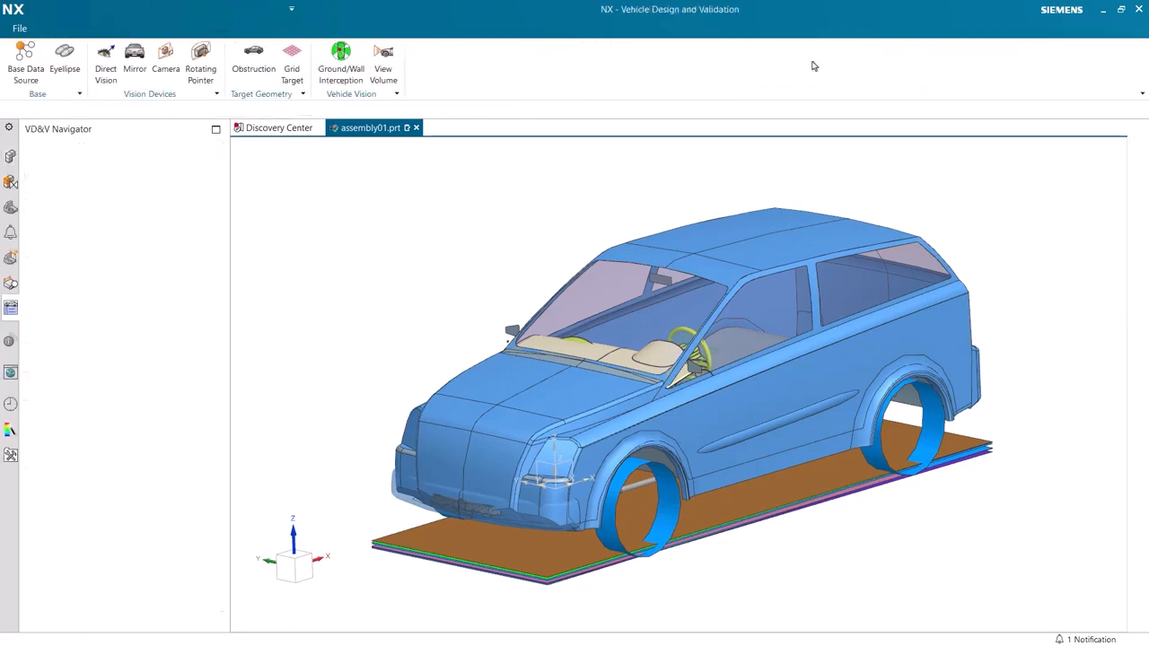
click(175, 30)
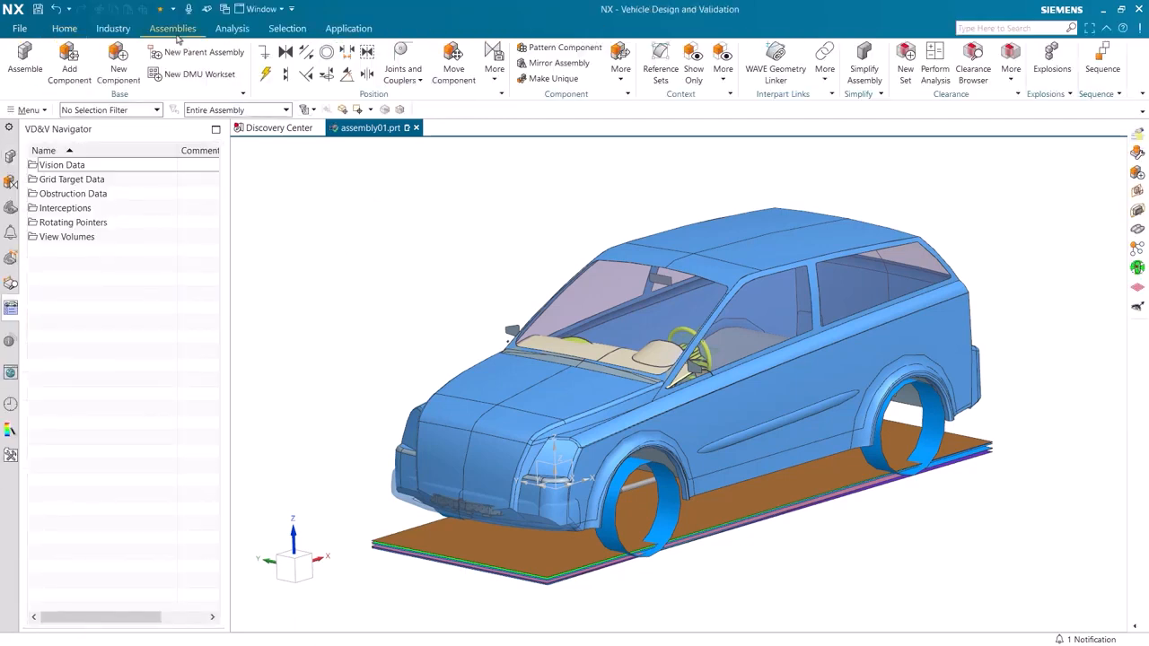
click(119, 59)
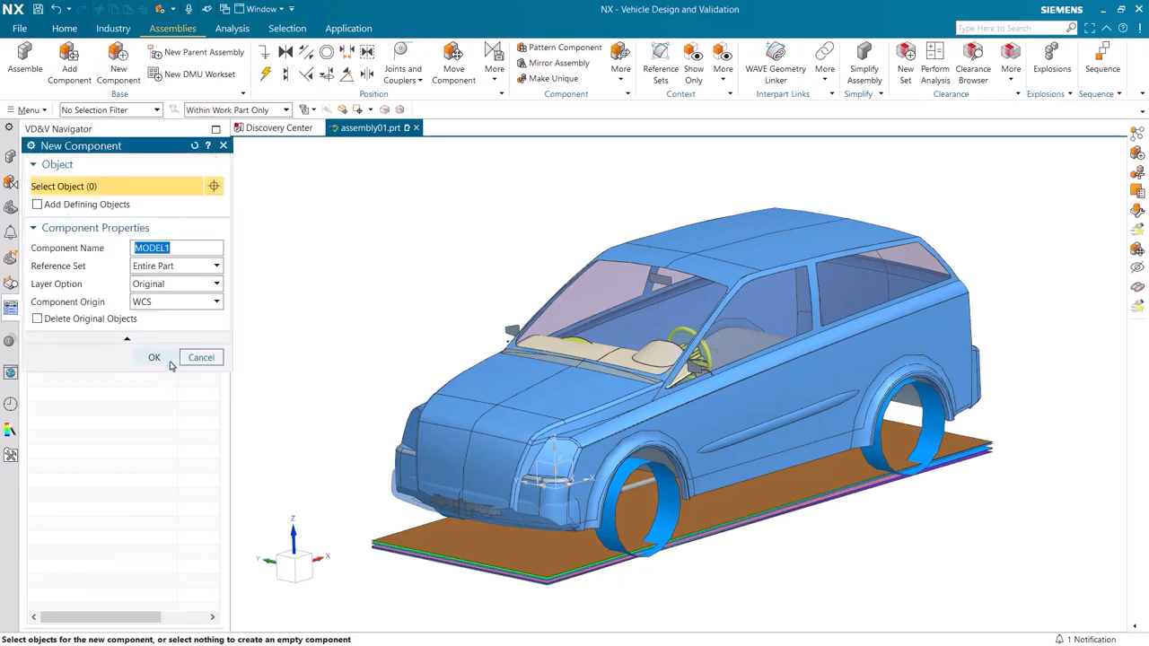
click(169, 363)
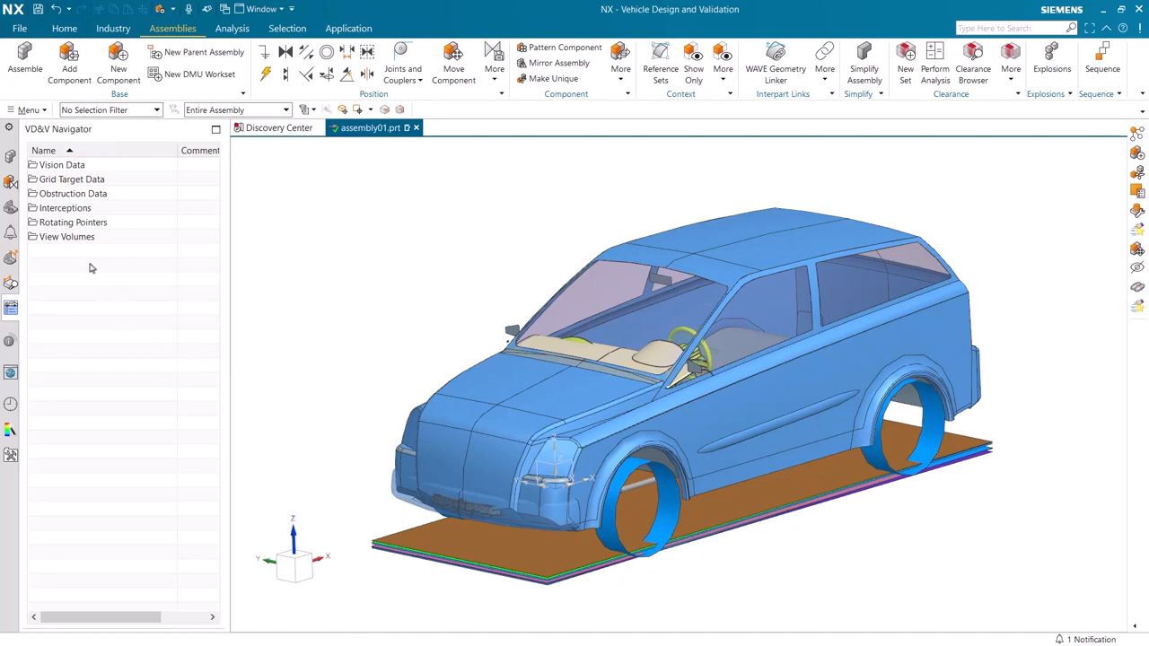
Make the model1 component unique, naming its part layout07
click(12, 157)
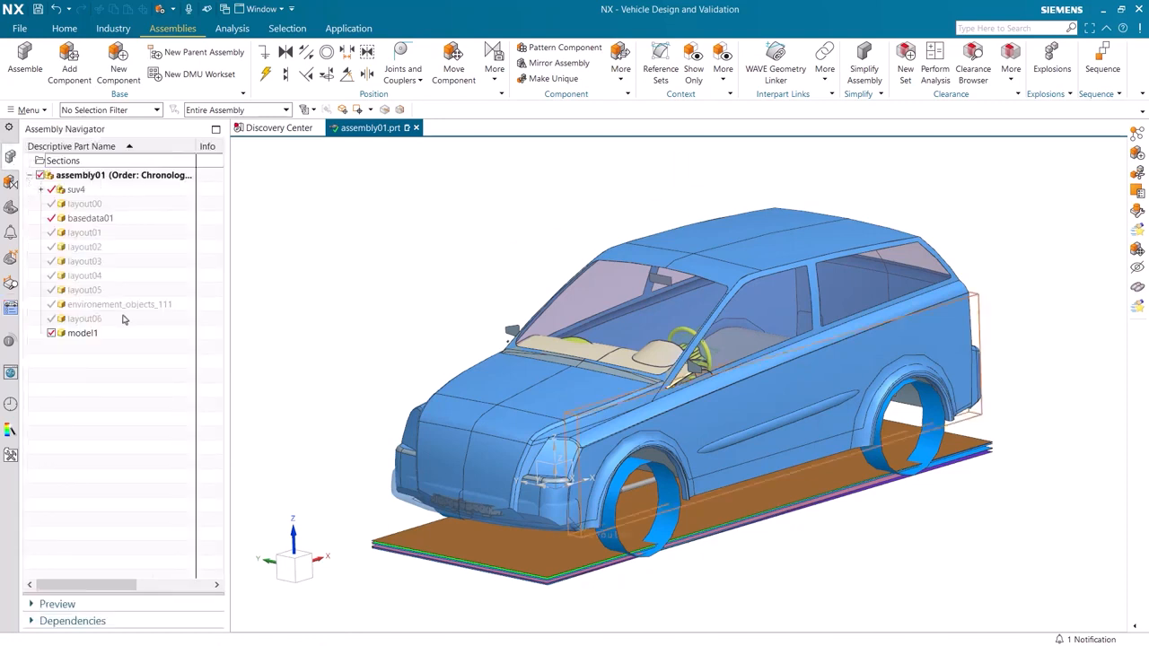
click(103, 337)
right_click(104, 336)
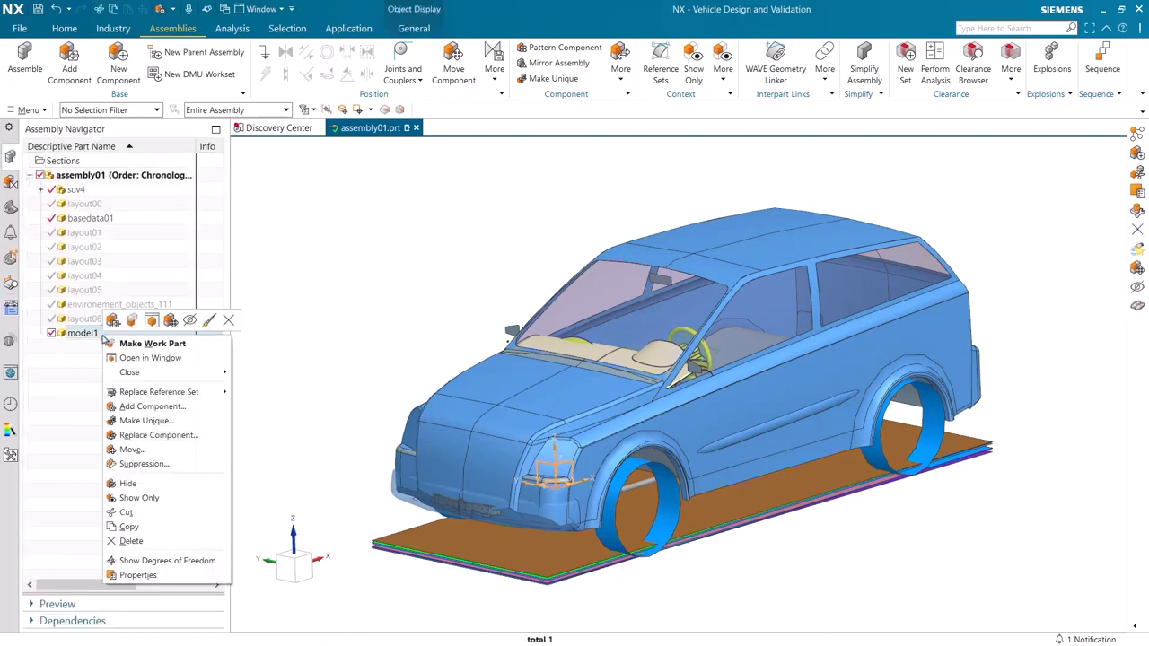
click(136, 420)
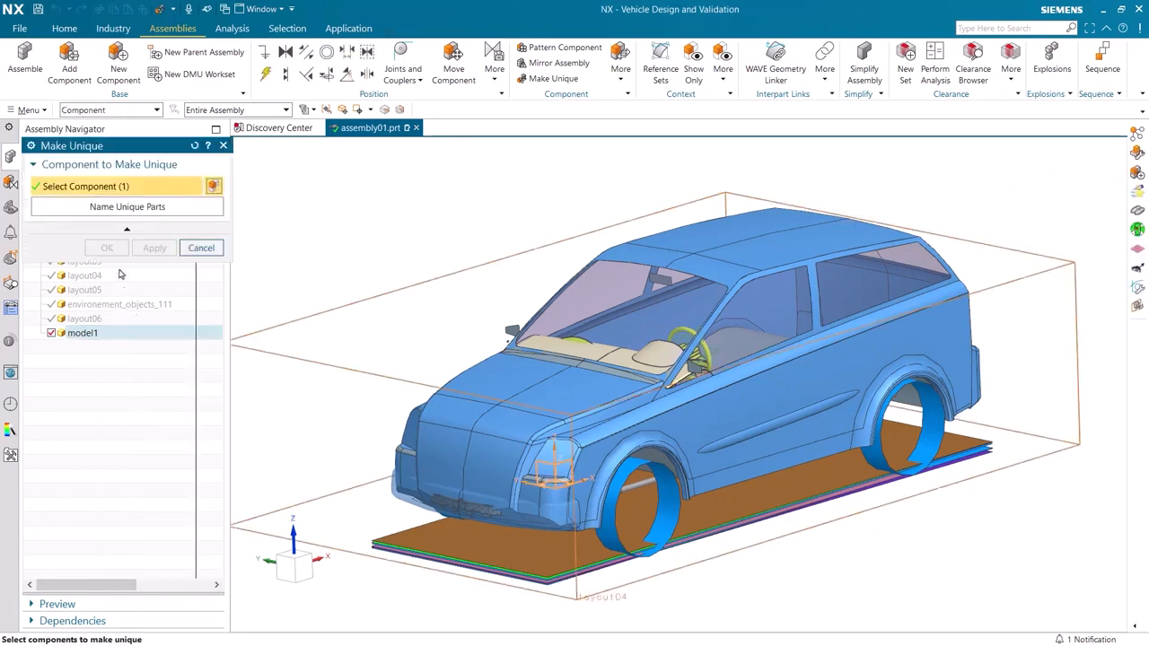
click(120, 209)
text(layout07)
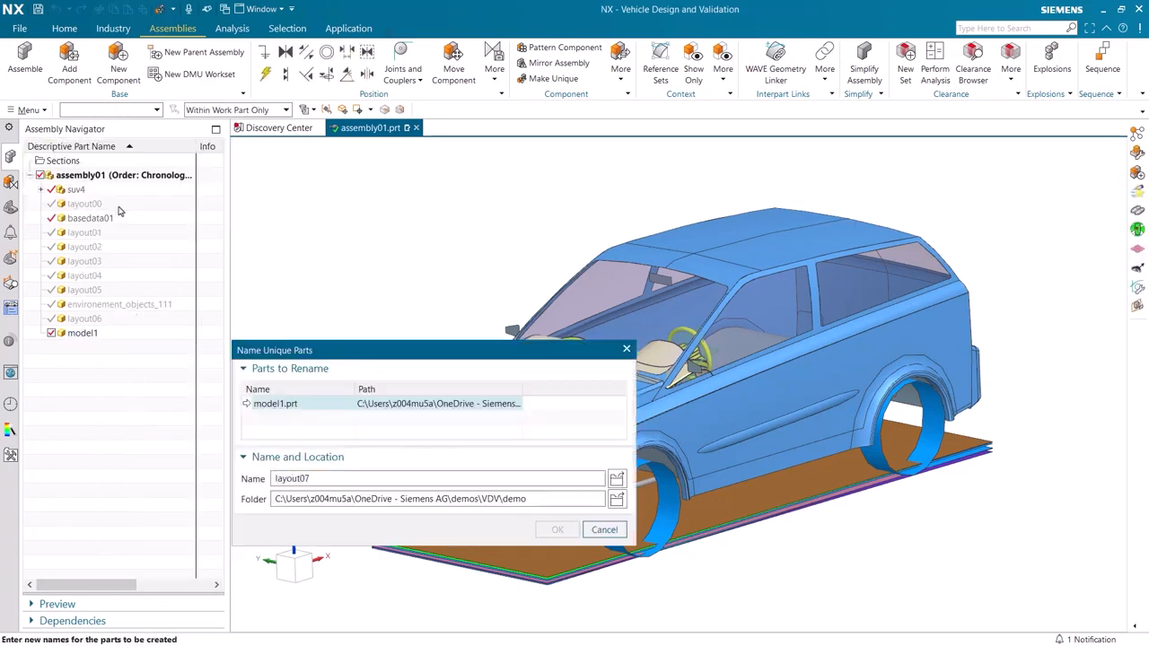
key(Return)
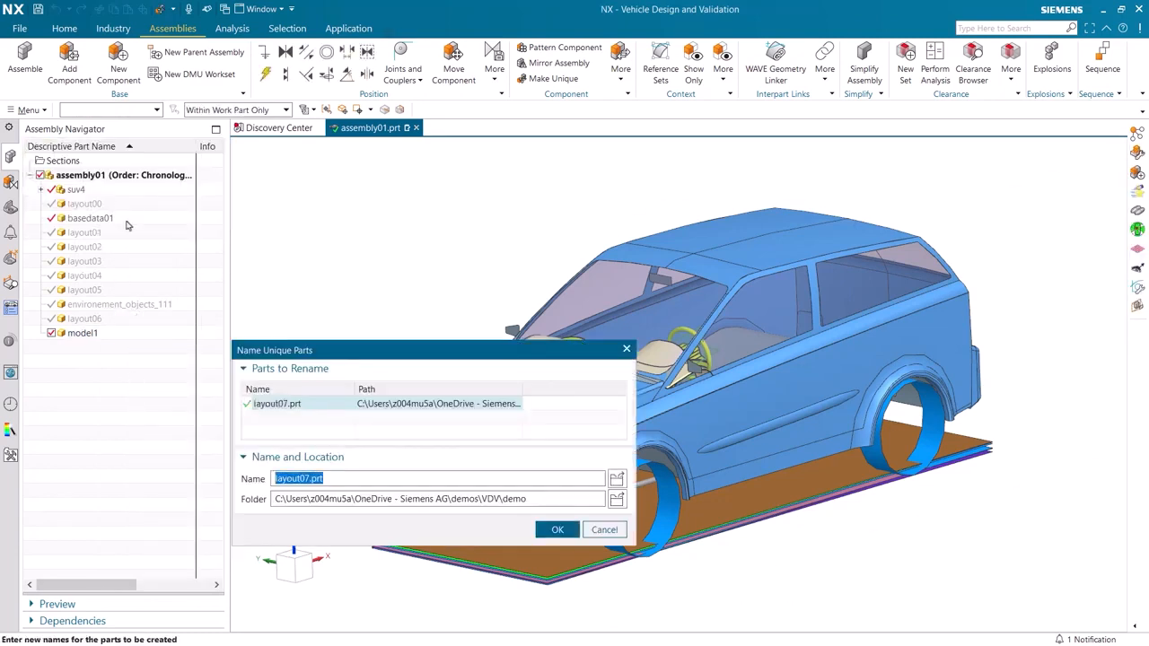
click(558, 531)
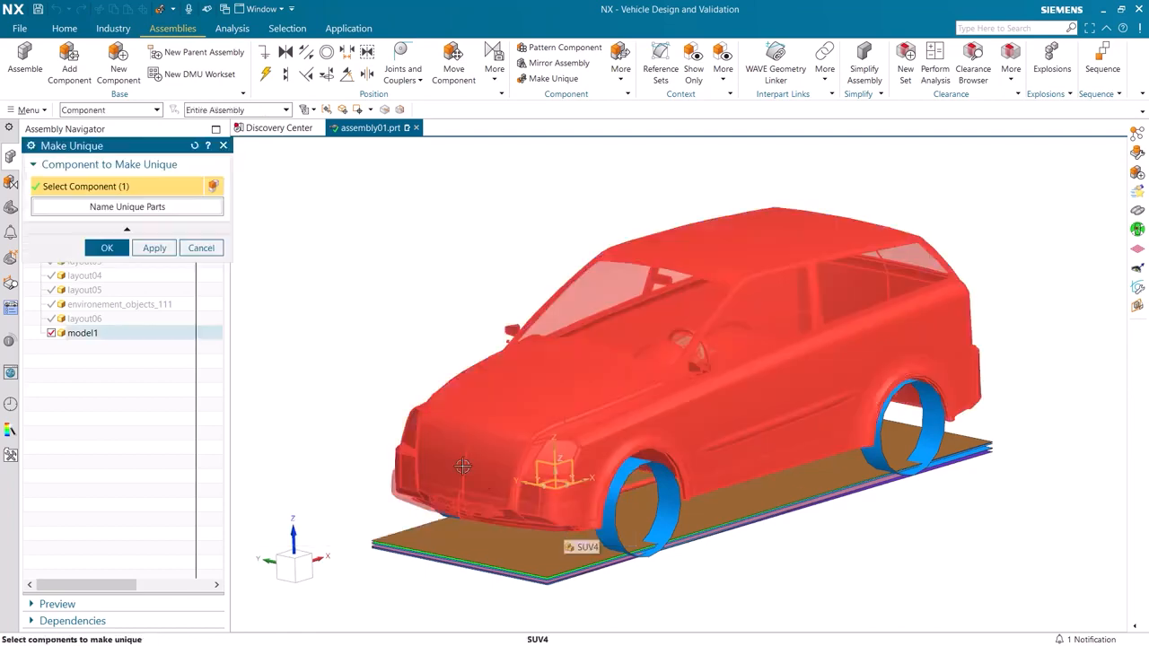
click(106, 250)
Make layout07 the work part and assign basedata01 as its base data source
double_click(87, 333)
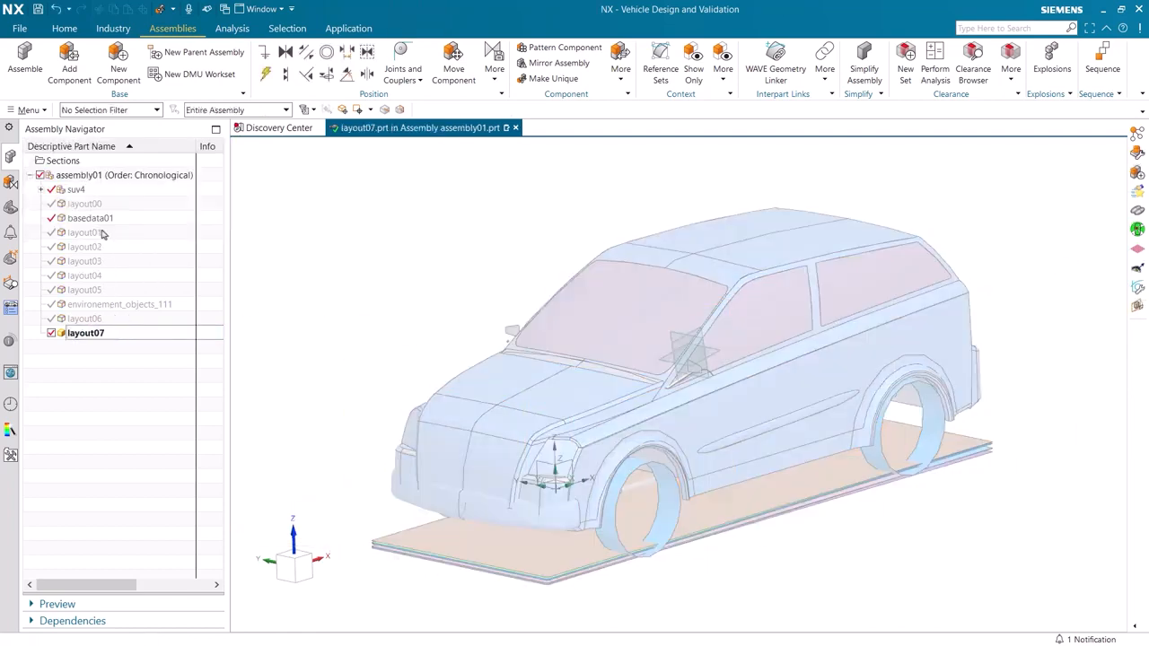
click(59, 32)
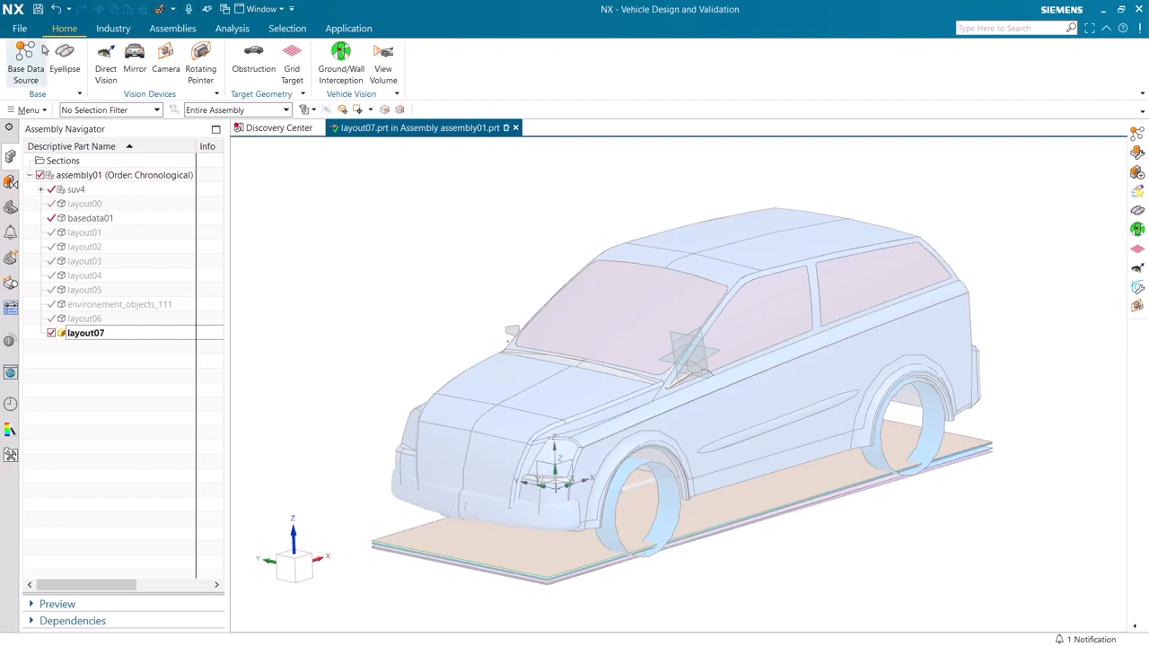
click(26, 61)
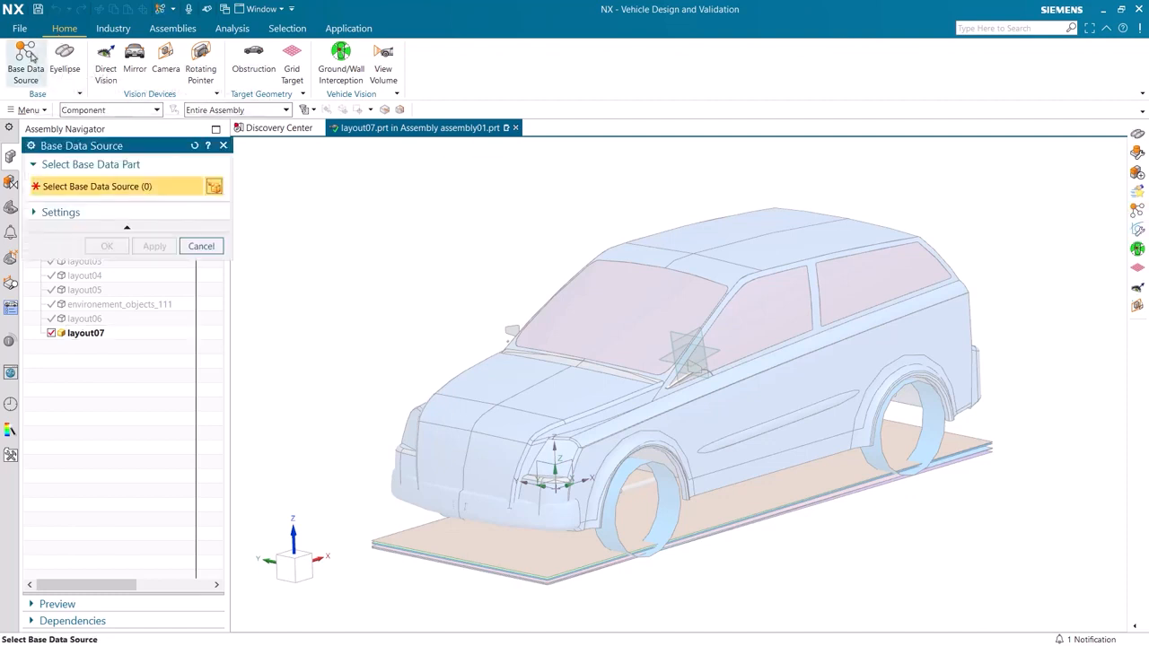
click(463, 552)
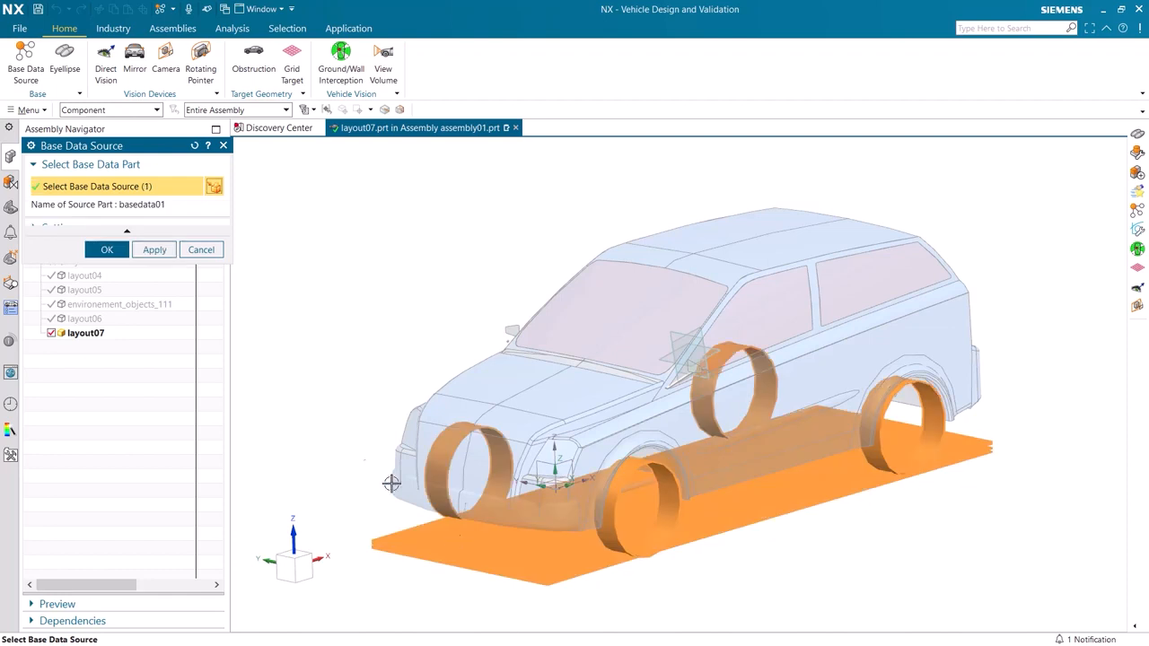
click(107, 249)
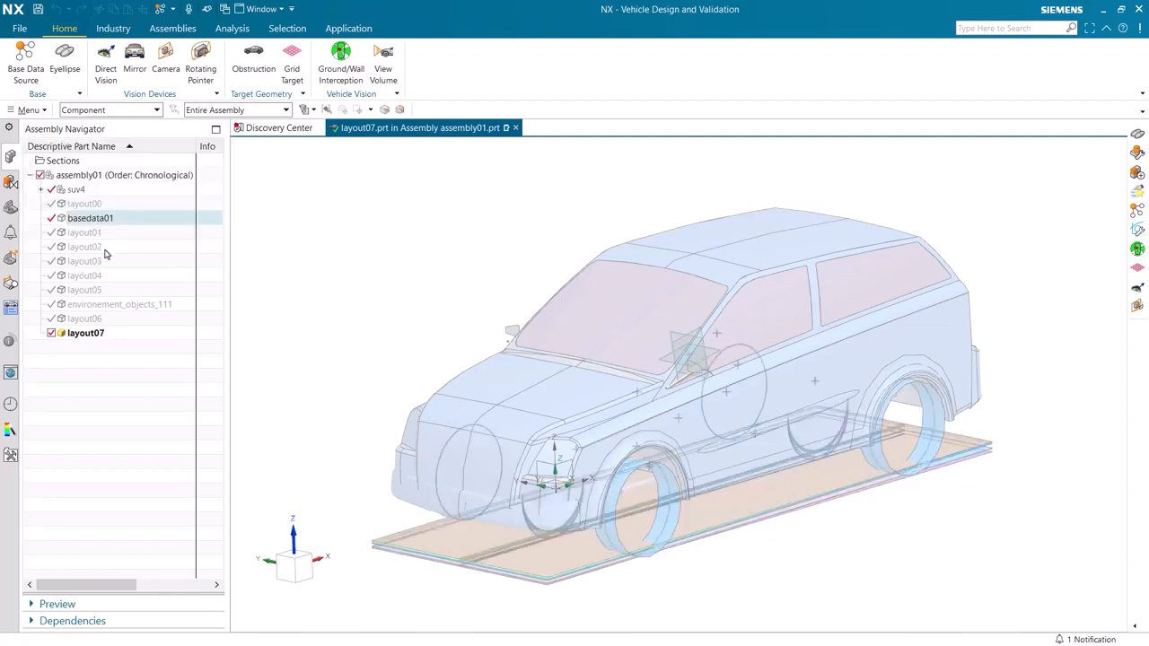
Start an eyellipse on the SAE J941 & SAE J1052 - MAR 2010 standard with loading Empty Weight EG + Co-driver
click(57, 72)
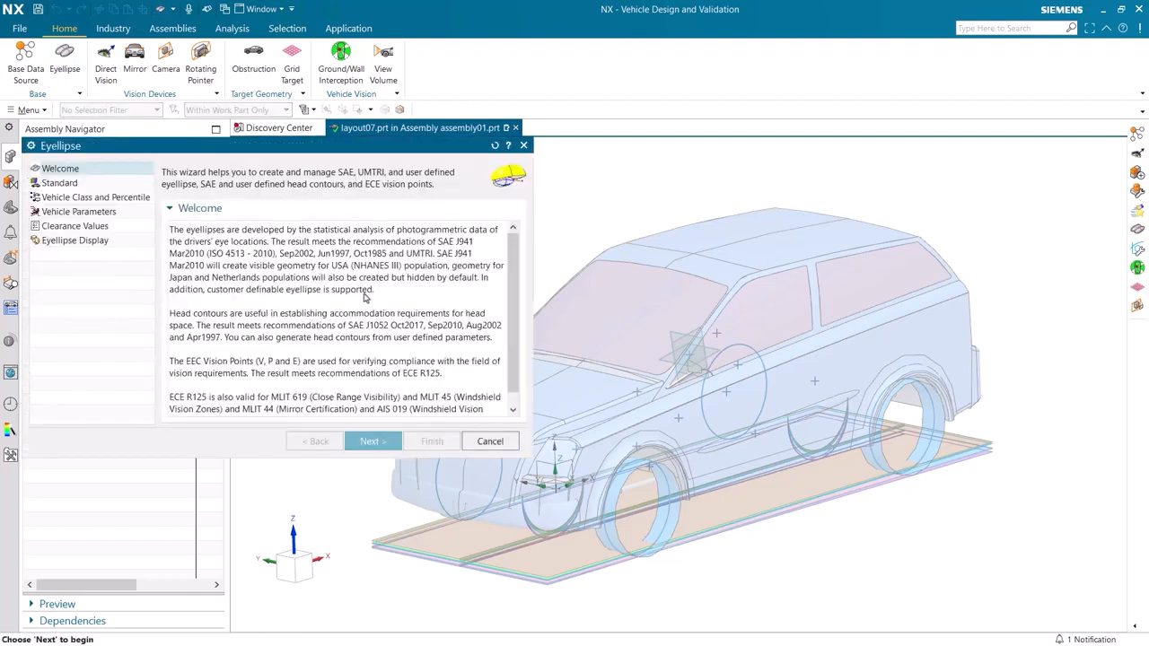
scroll(366, 299, down, 1)
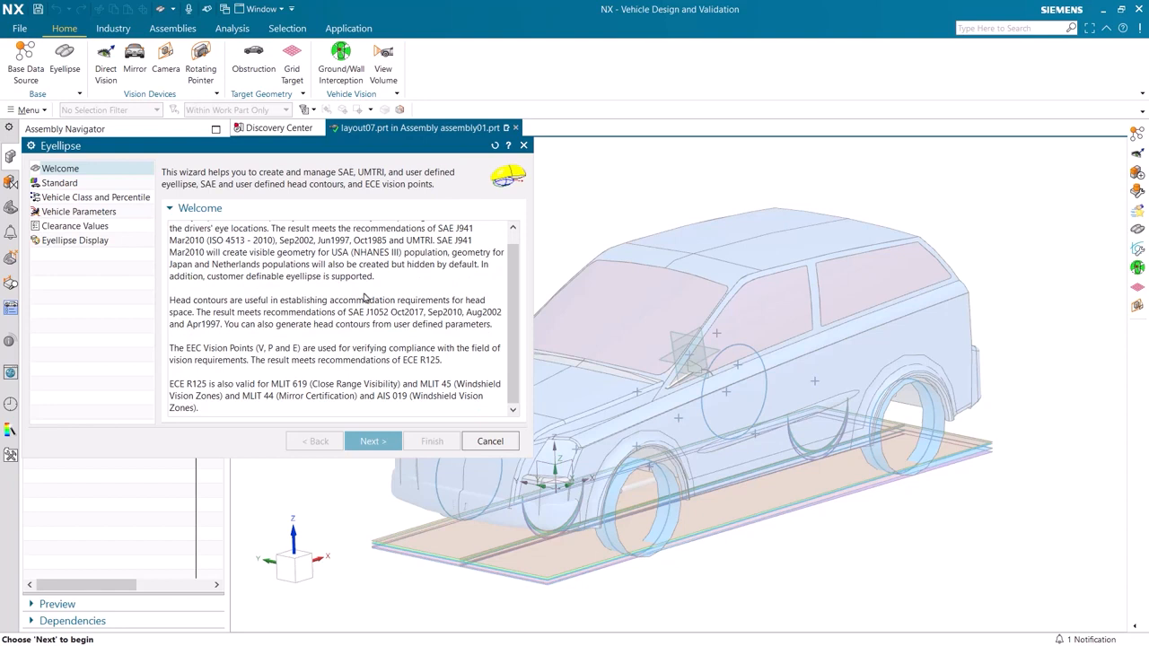
click(367, 443)
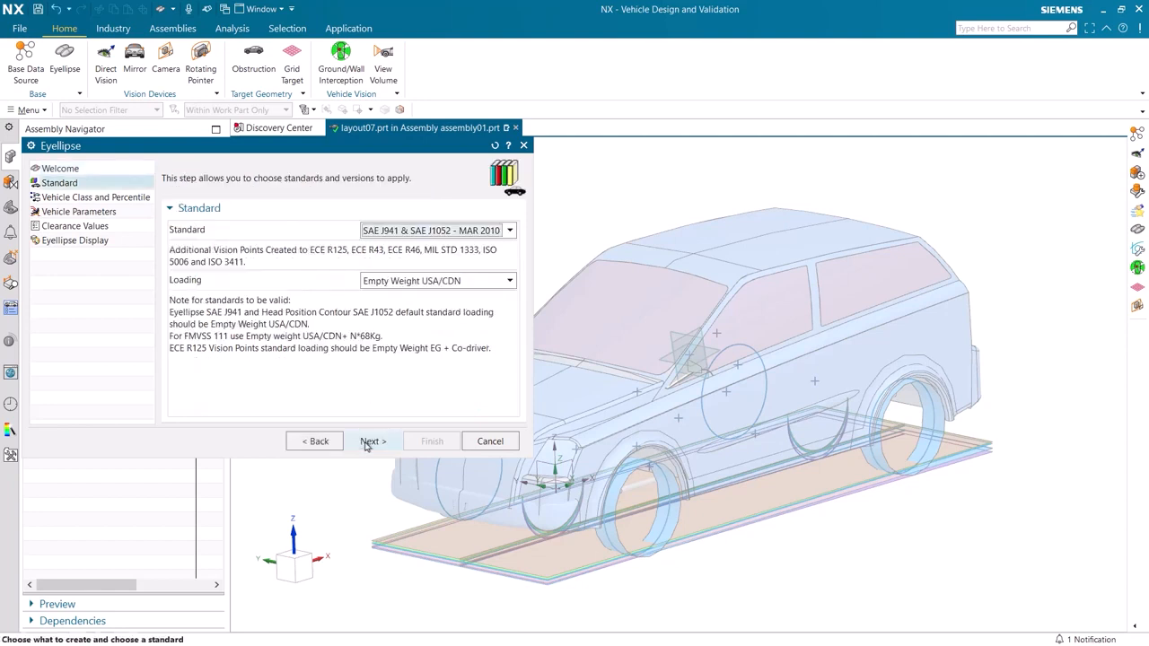
click(449, 285)
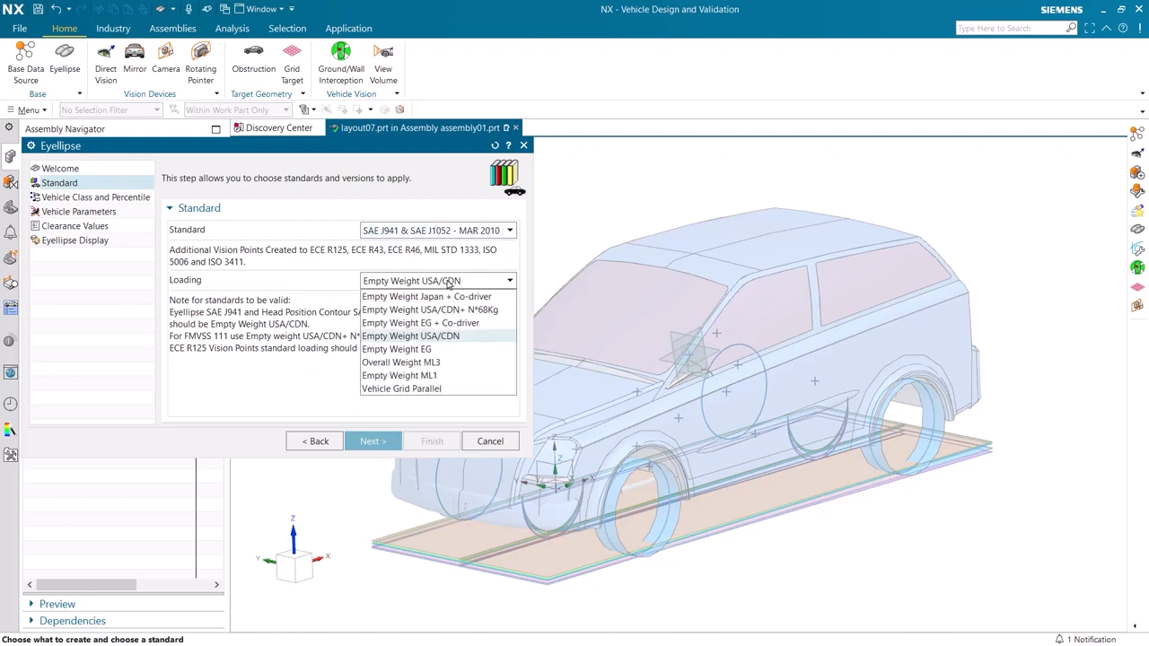
click(452, 323)
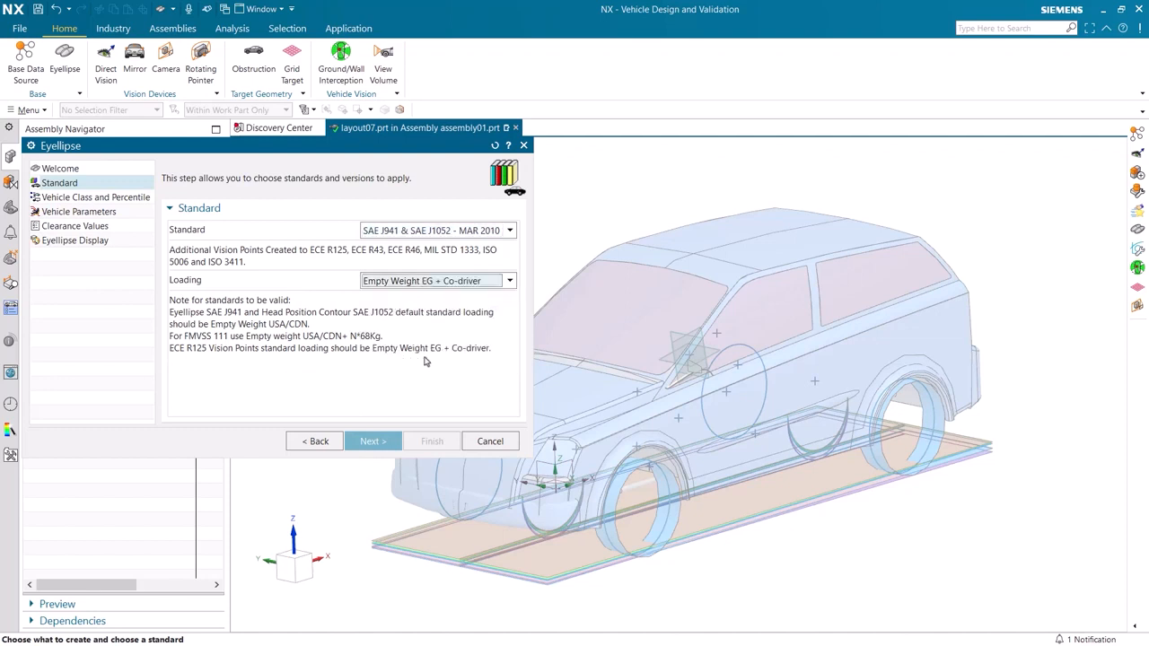
click(384, 441)
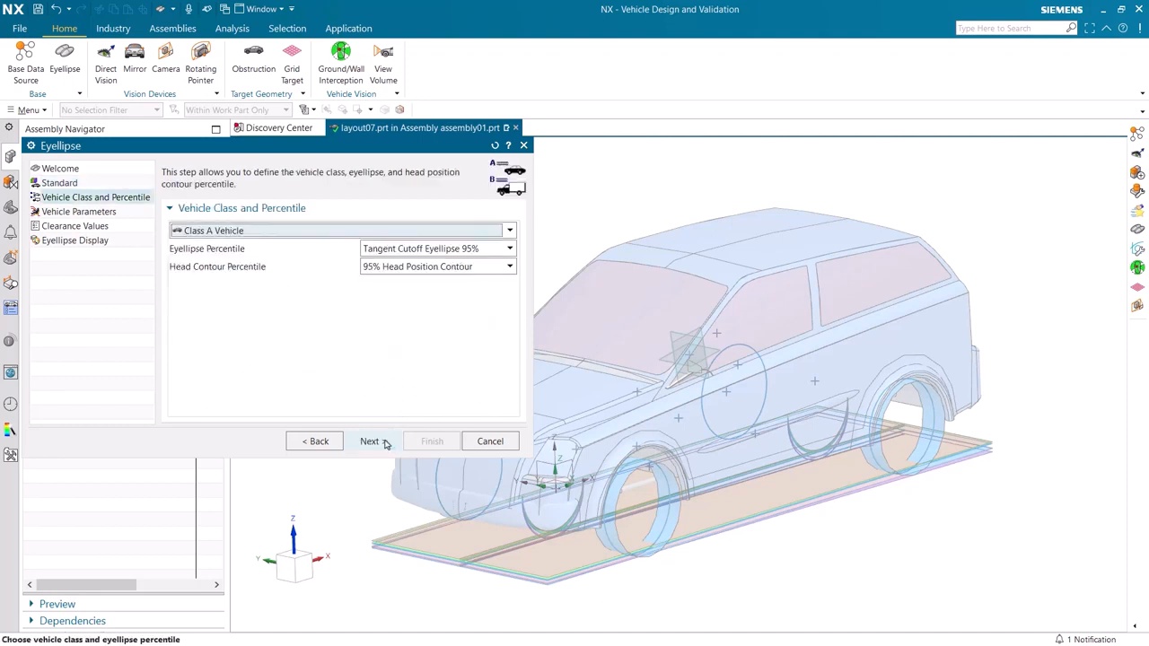
Create the eyellipse for a Class A Vehicle, accepting the default percentiles, vehicle parameters, clearance values and display settings
click(331, 231)
click(295, 251)
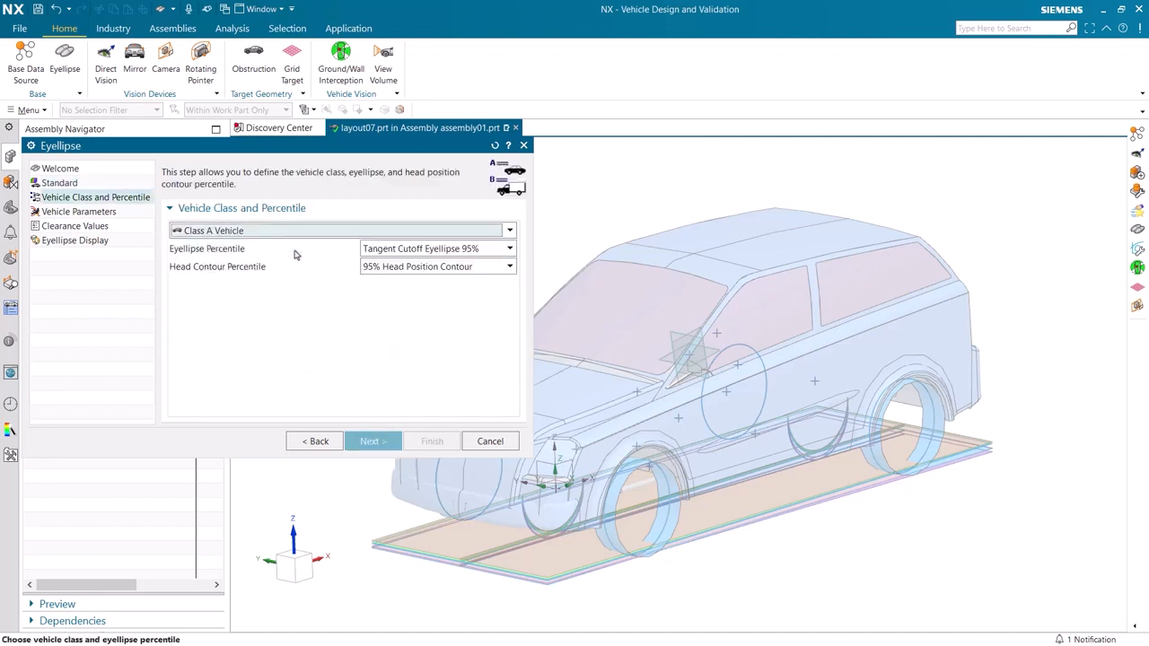
click(375, 440)
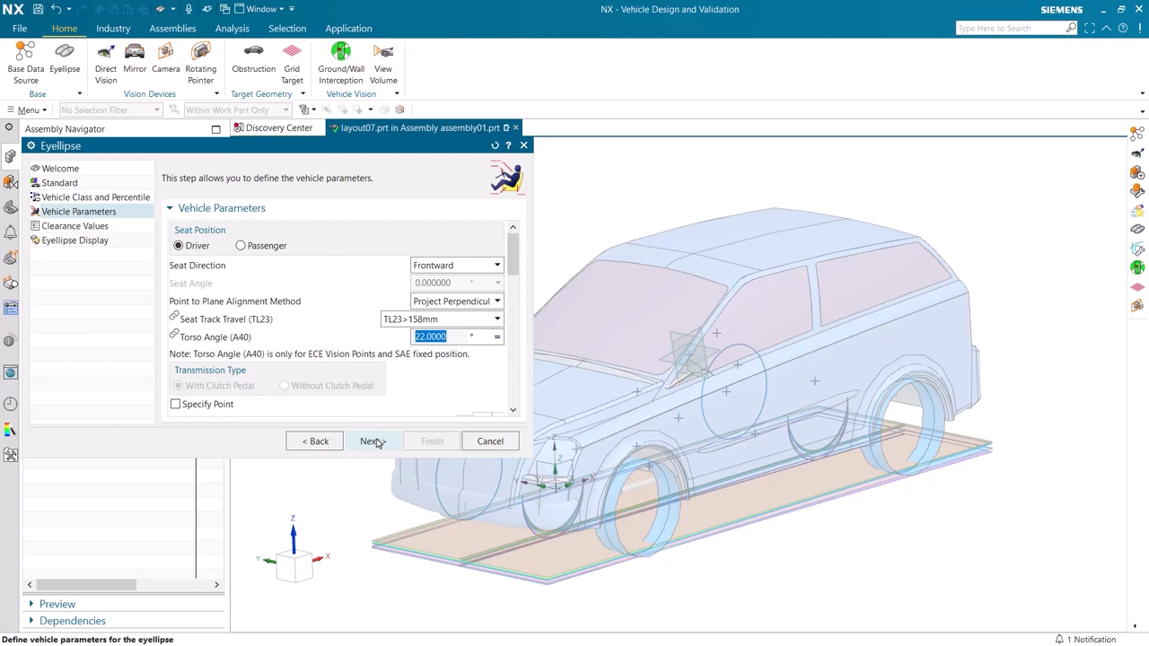
click(376, 441)
scroll(372, 392, down, 10)
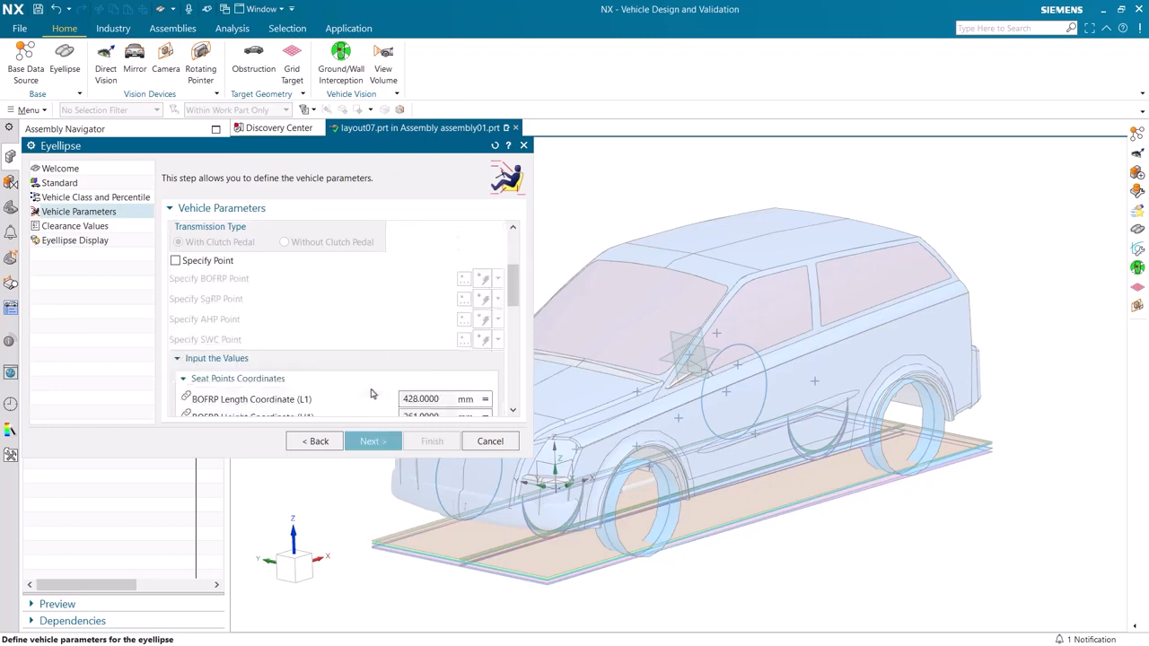
scroll(373, 391, down, 5)
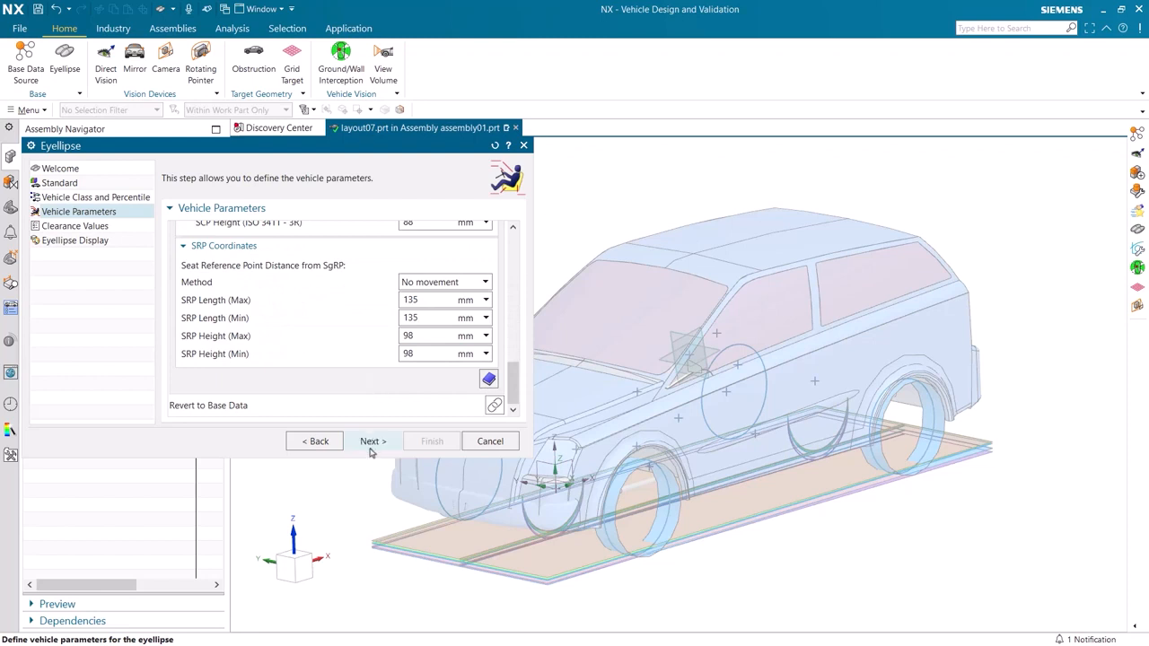
click(370, 443)
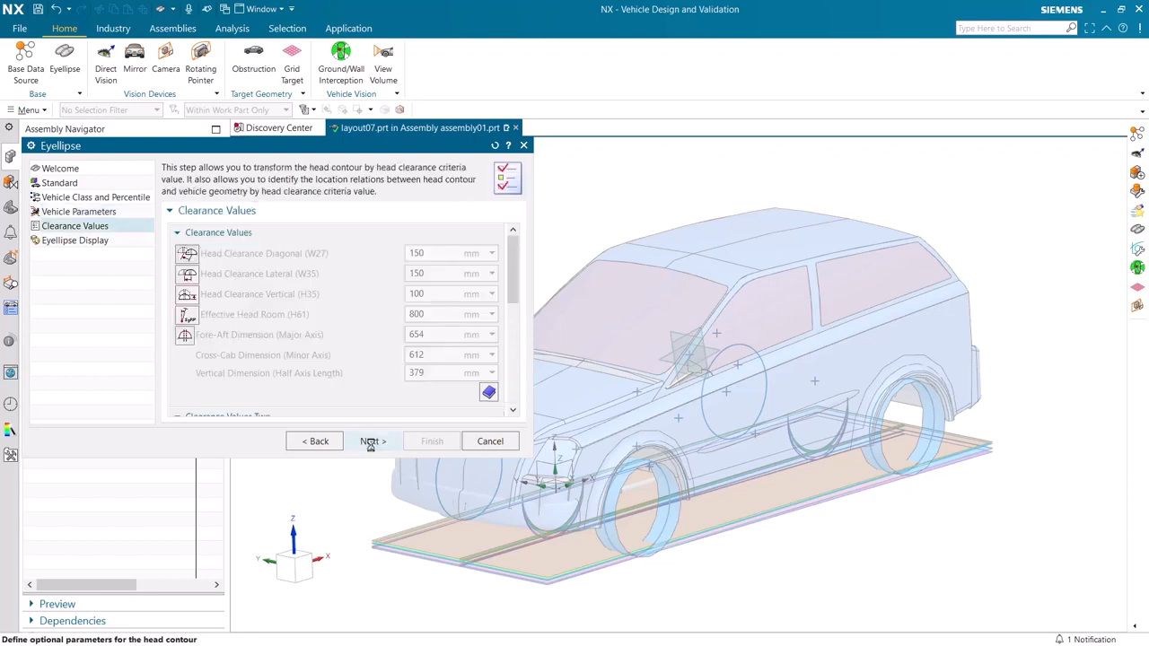
scroll(375, 384, down, 5)
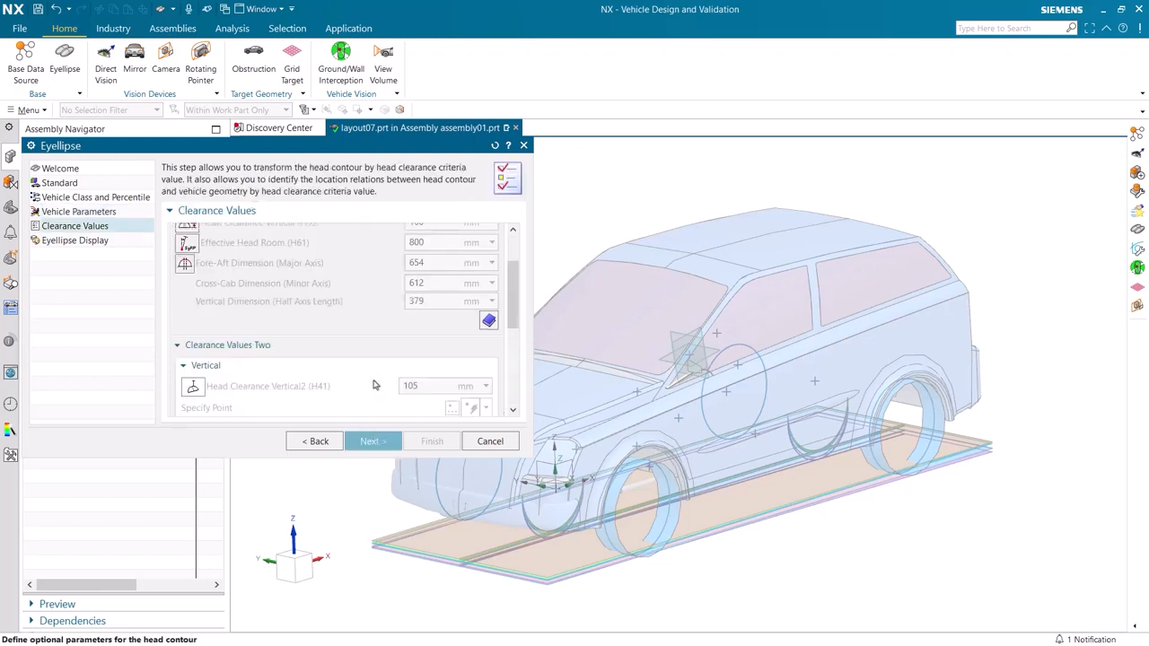
click(372, 442)
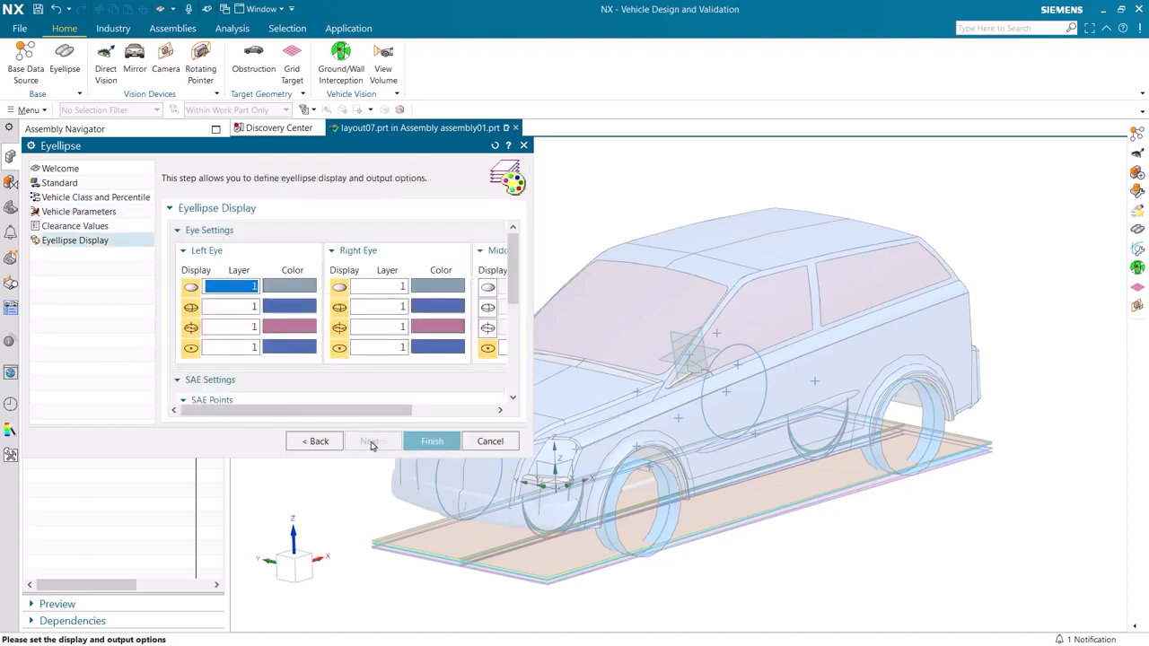
scroll(352, 382, down, 5)
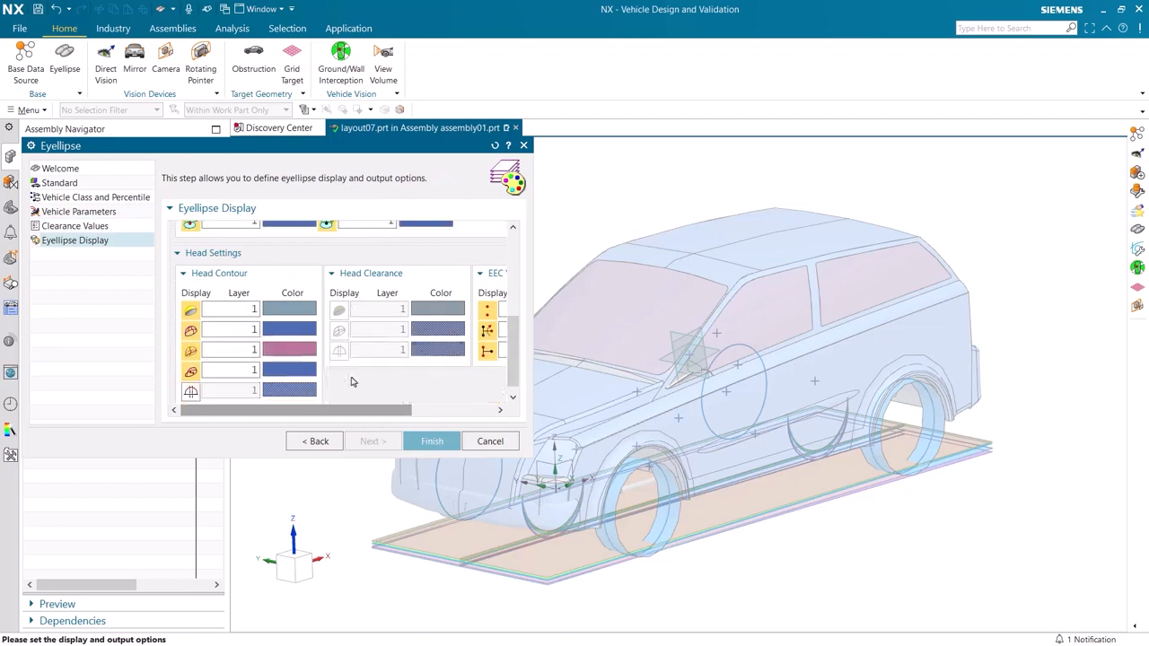
click(427, 443)
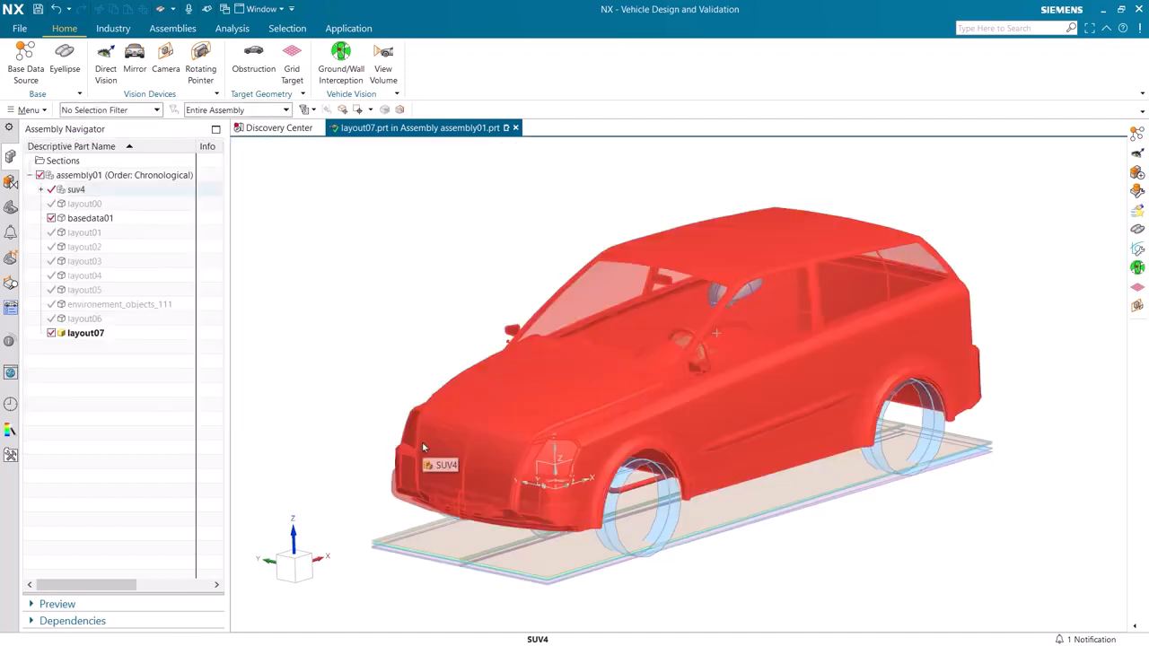
Create a binocular direct vision device from the existing eyellipse, using the ECE R46 standard with eye points R46L & R46R
click(12, 207)
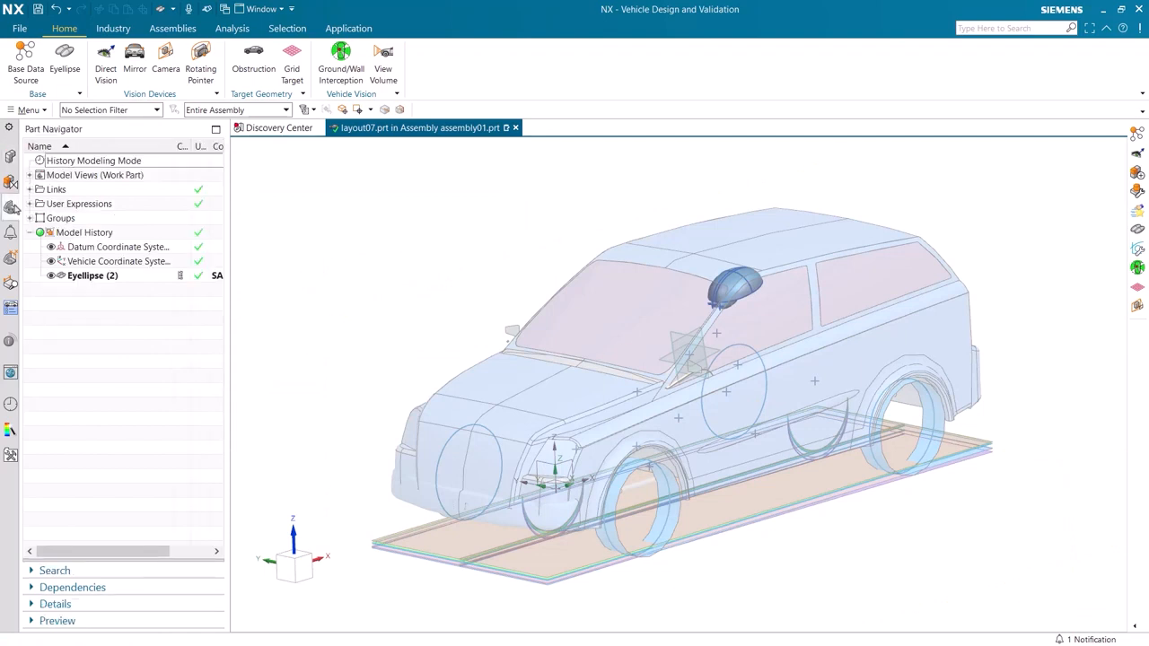
click(105, 63)
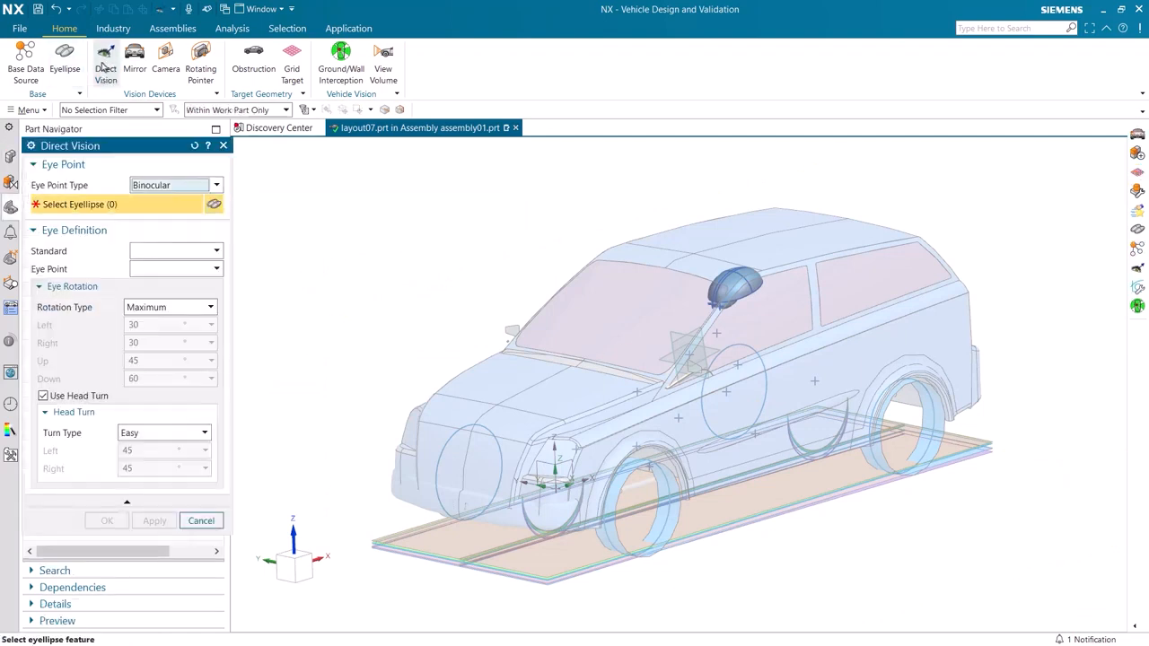
click(724, 288)
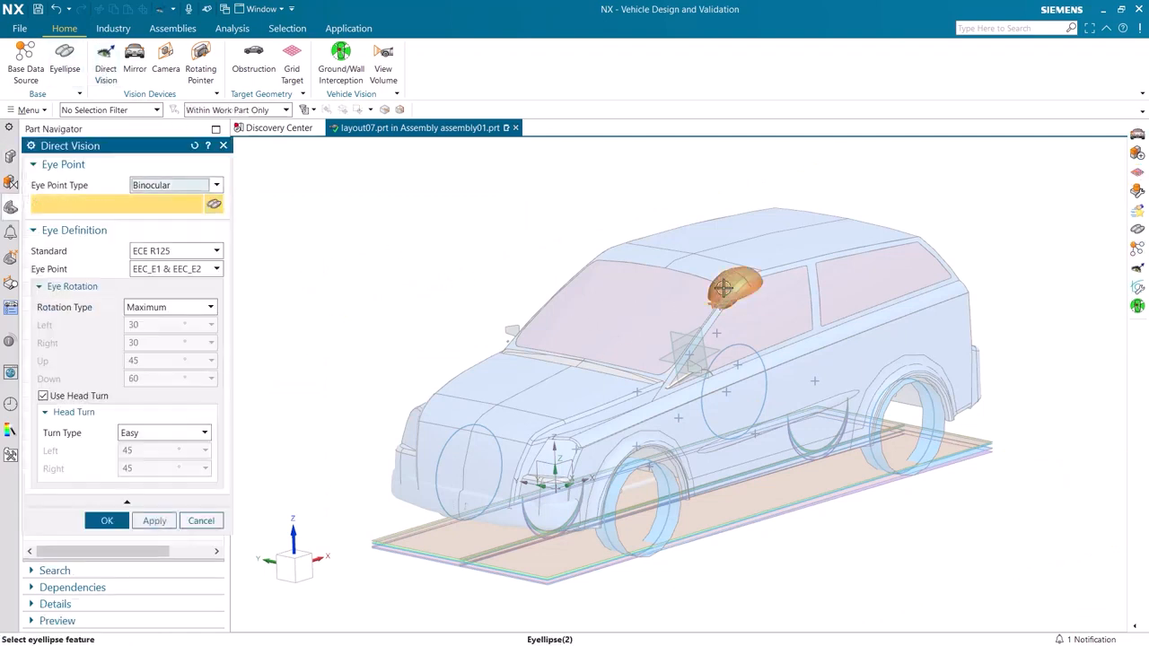
click(194, 257)
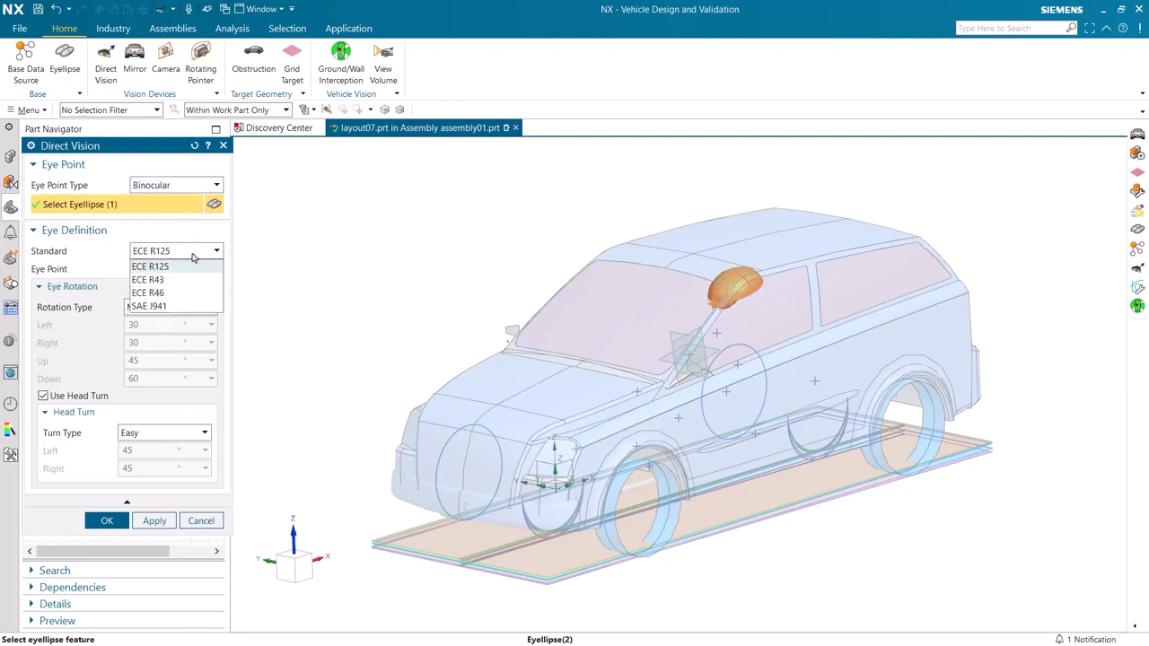
click(159, 293)
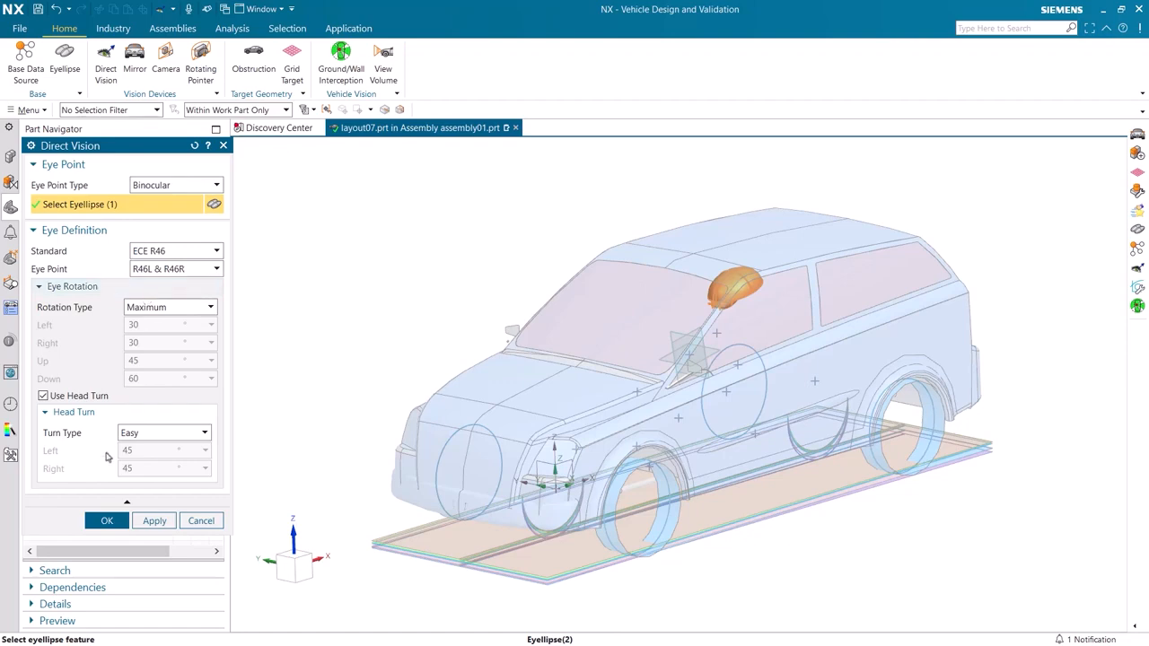
click(113, 524)
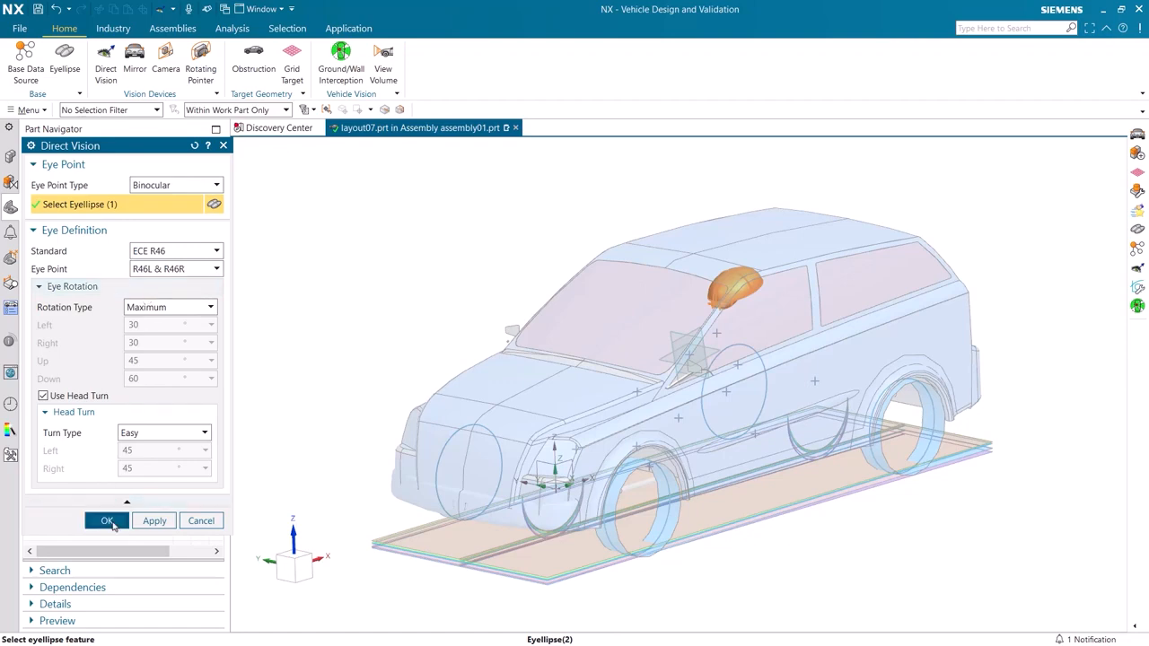
Start a vision mirror with its location on the Driver Side and its class as Class III
click(134, 70)
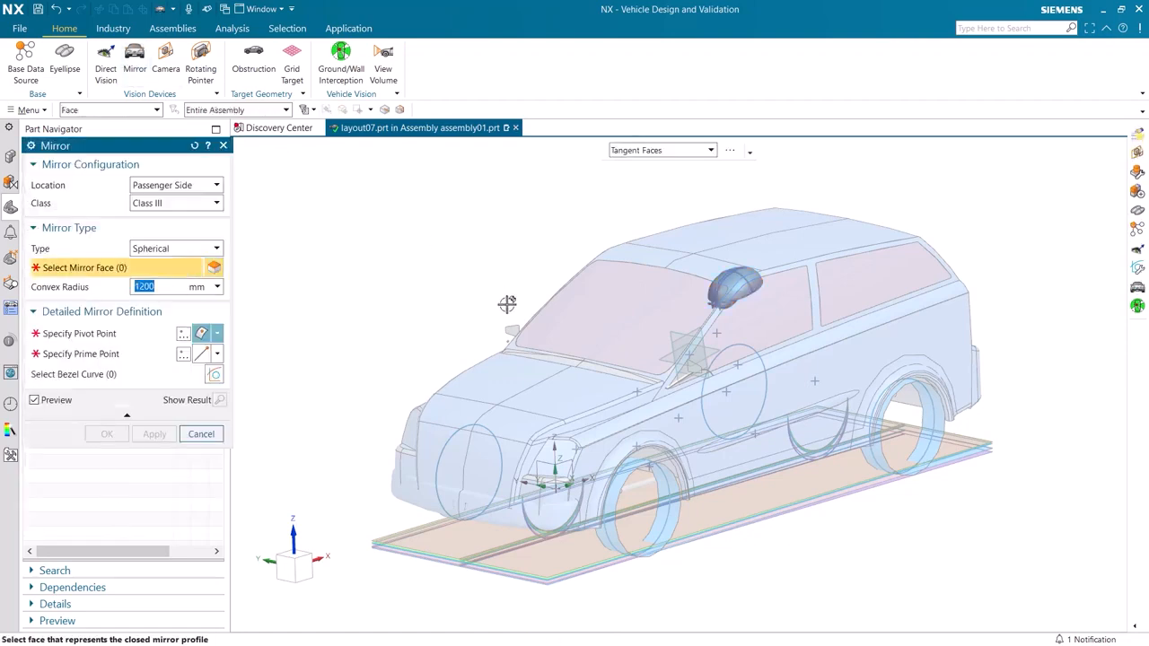
middle_drag(507, 305, 413, 400)
scroll(596, 311, up, 5)
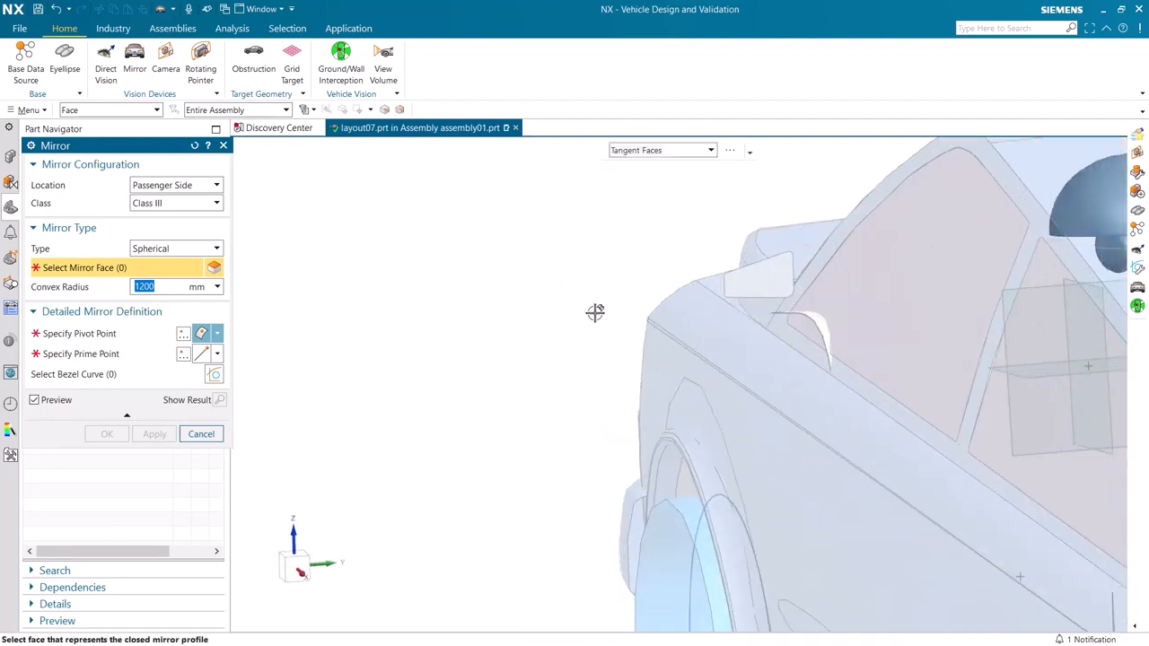
shift+middle_drag(659, 235, 329, 359)
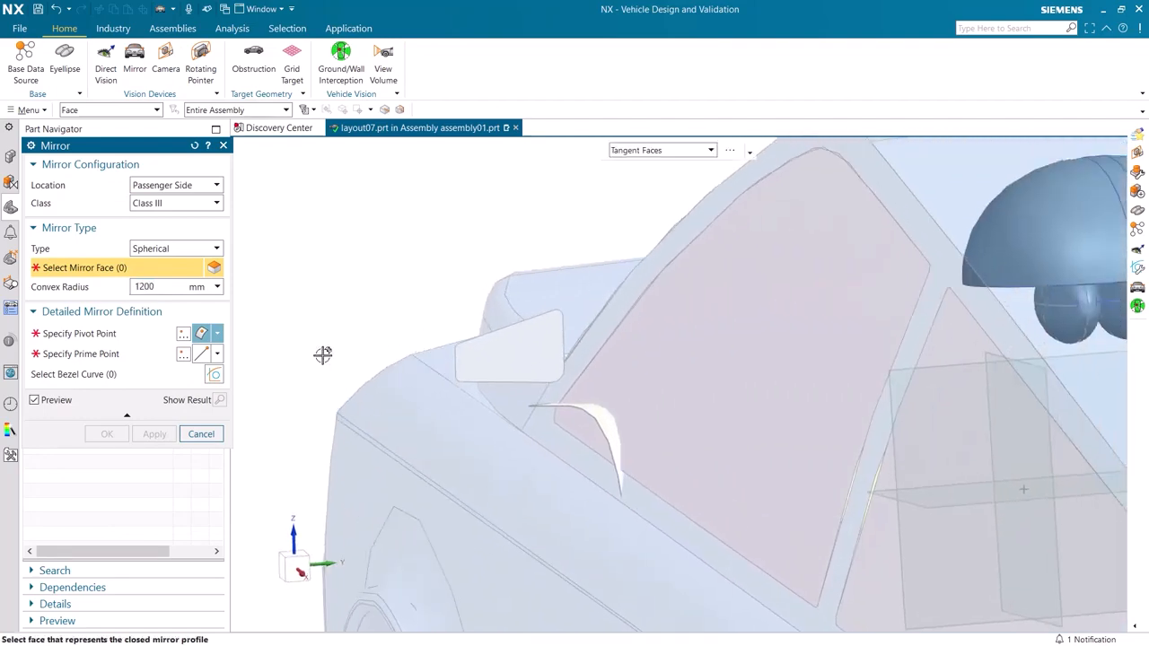
click(186, 191)
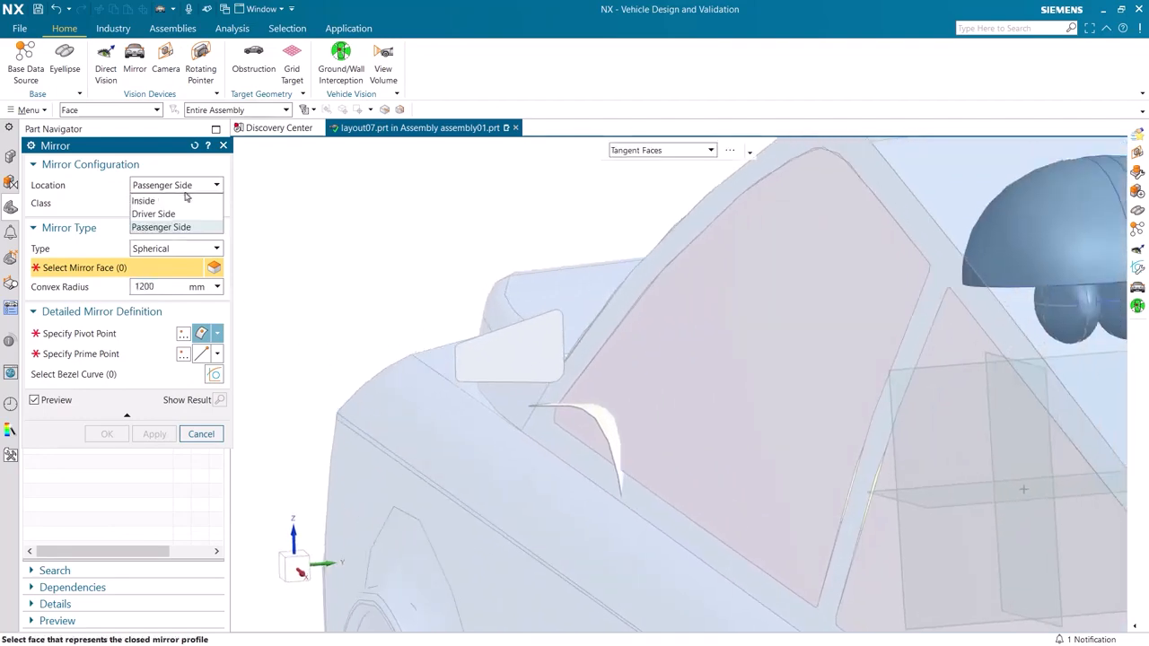
click(162, 214)
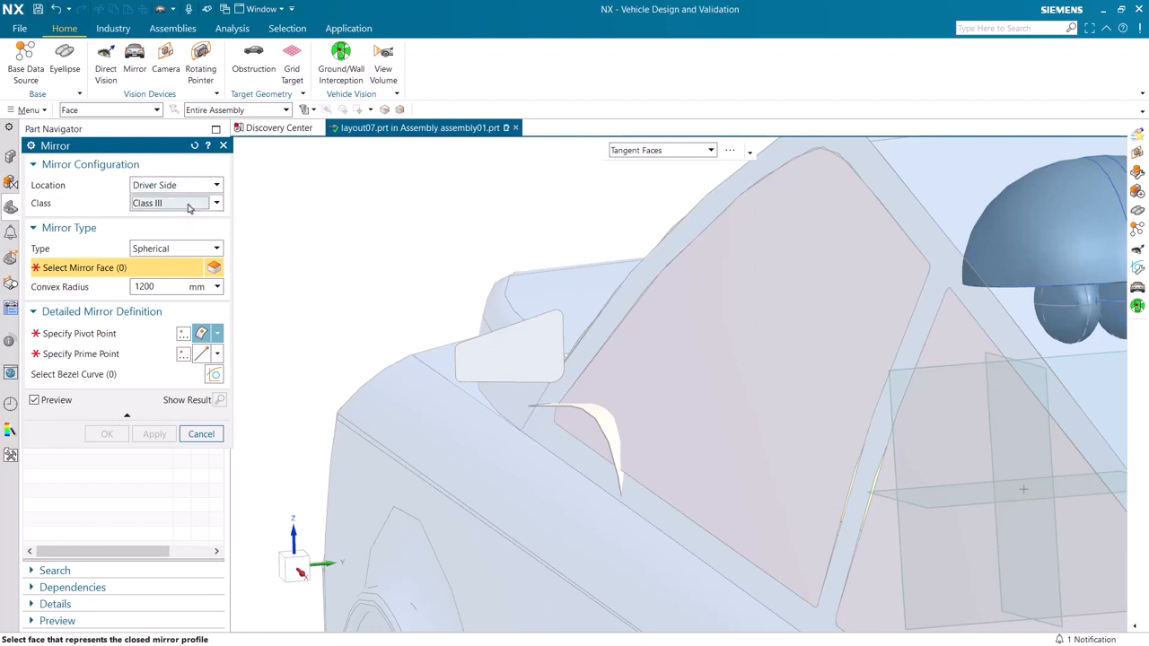
click(182, 206)
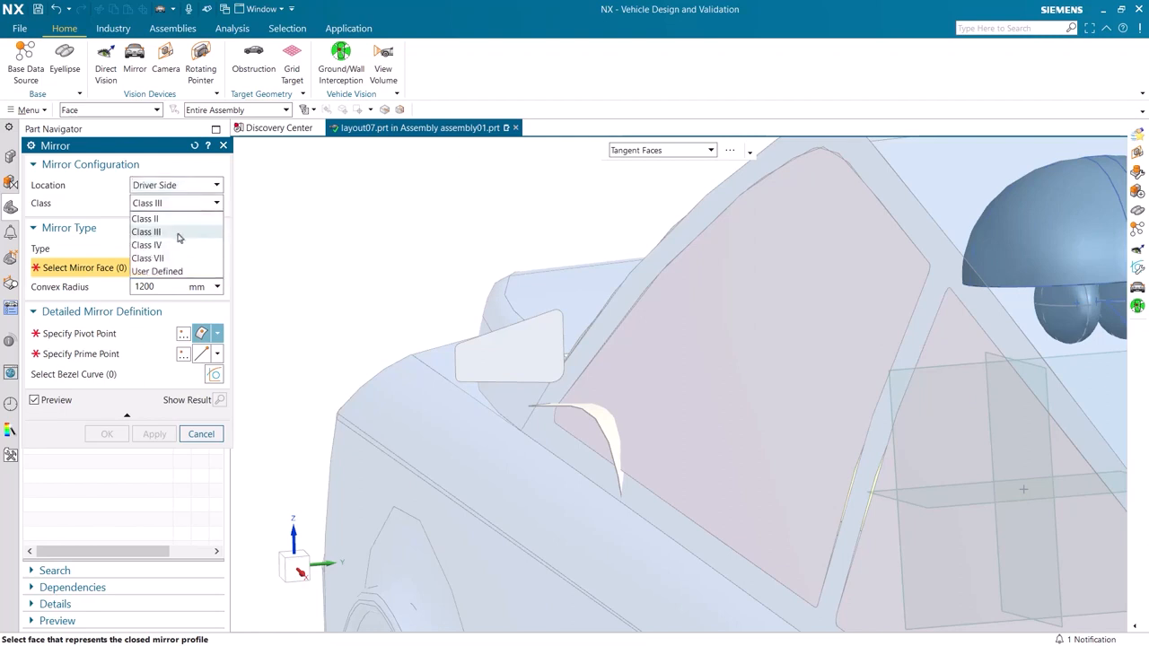
click(179, 234)
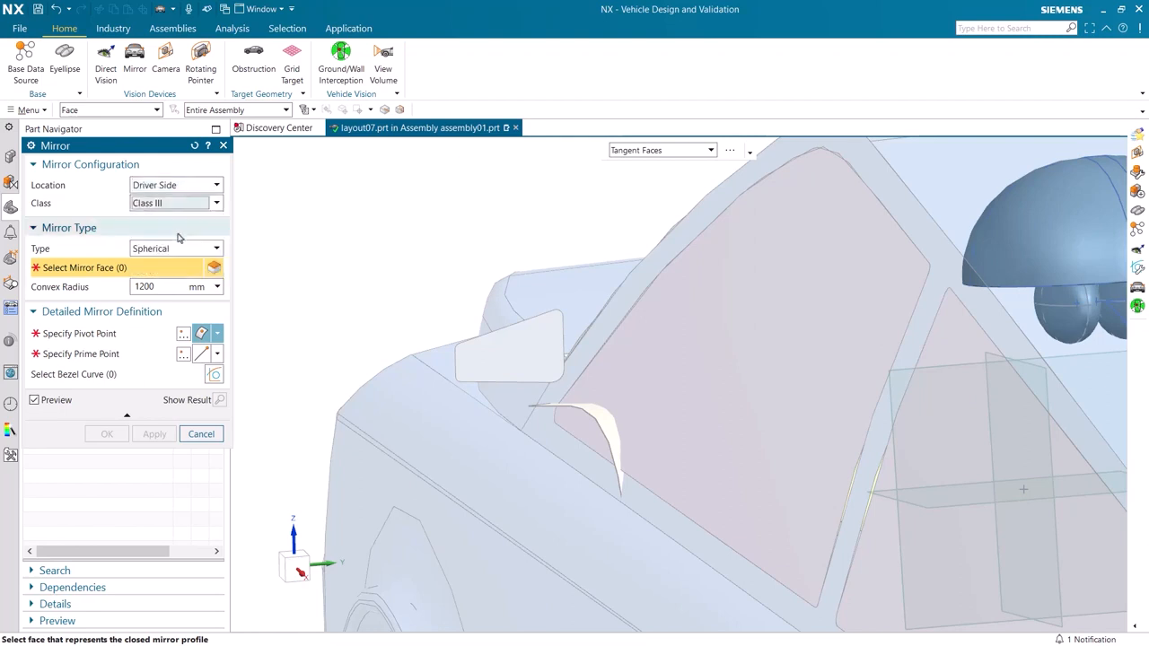
Create the spherical driver-side mirror from the door mirror face, with the pivot point mid-face and the prime point at its upper inner corner
click(509, 352)
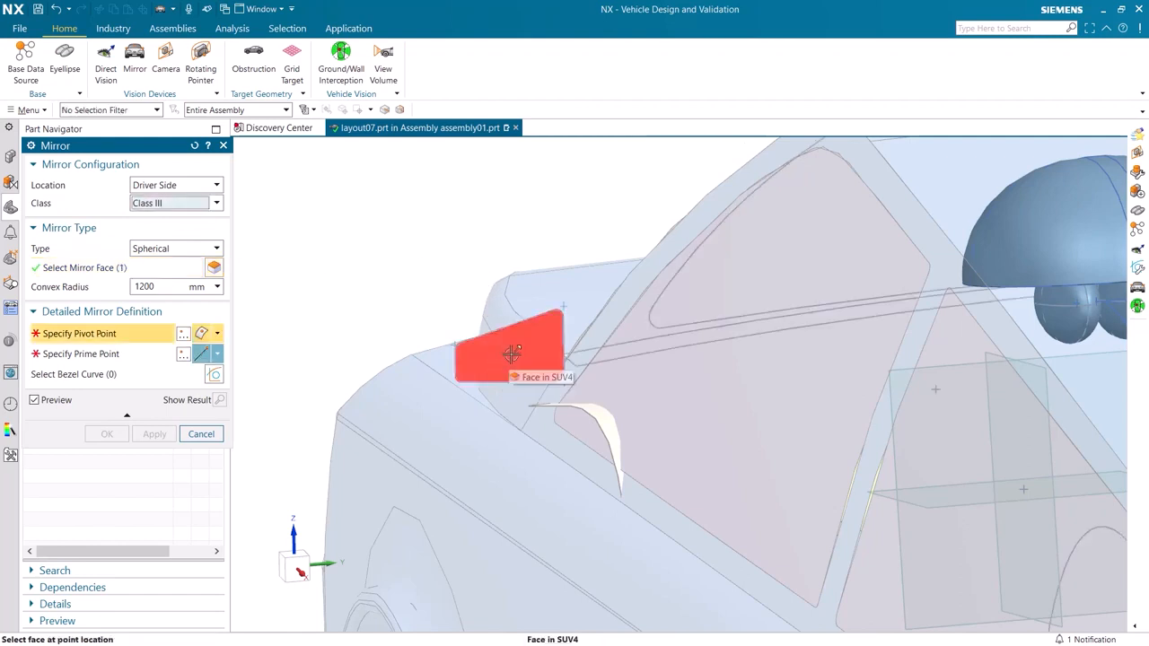
click(511, 353)
scroll(565, 324, up, 5)
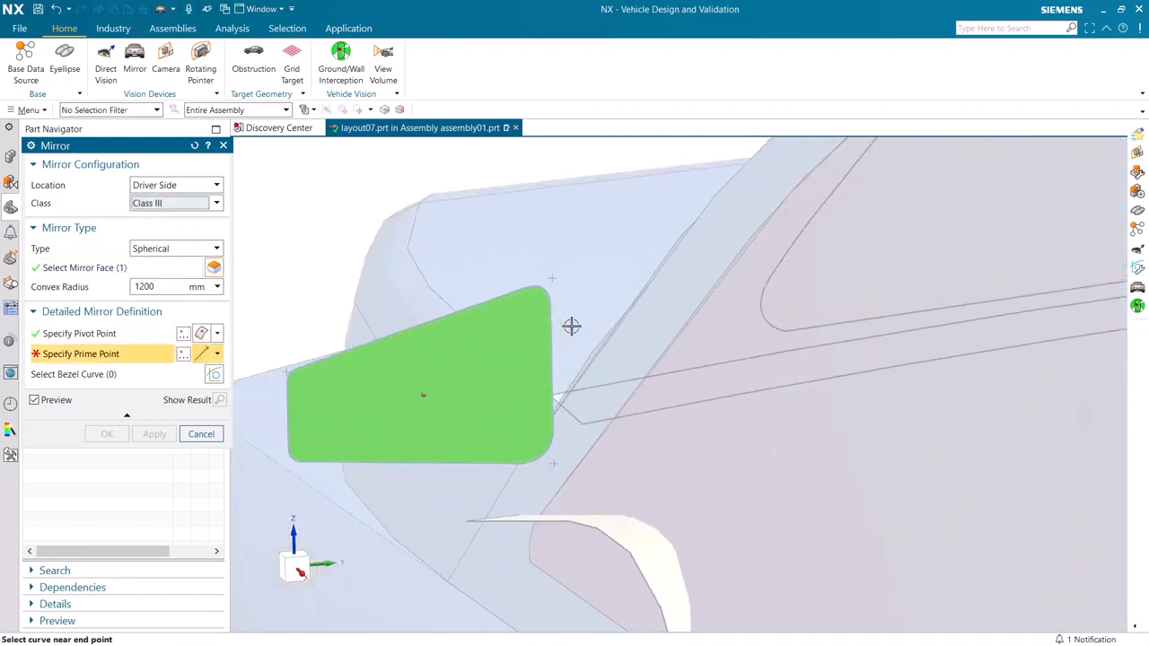
click(526, 279)
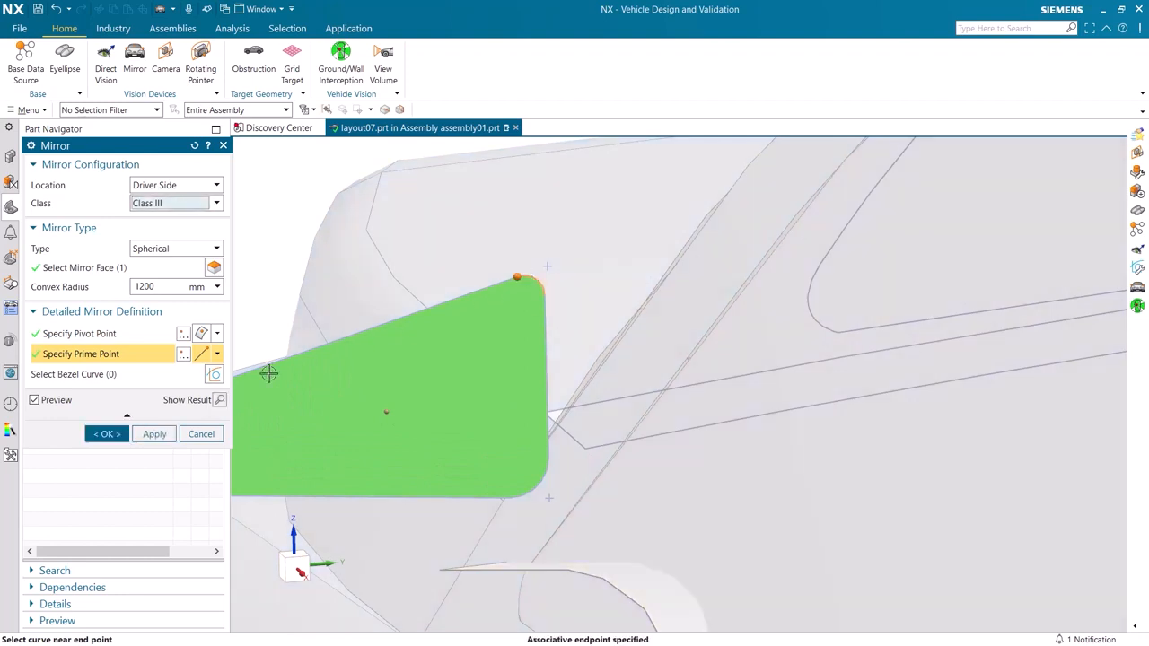
click(152, 435)
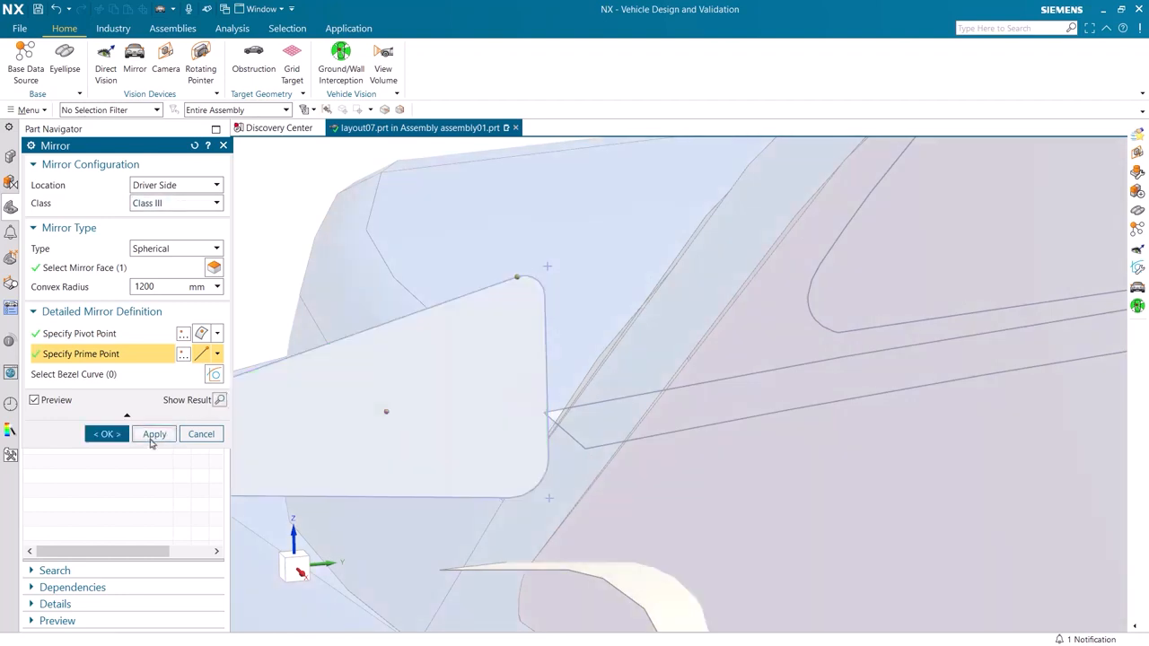
Create a Class III Passenger Side mirror from the opposite mirror face, with the pivot point mid-face and the prime point at its upper inner corner
scroll(335, 336, down, 7)
scroll(654, 383, down, 5)
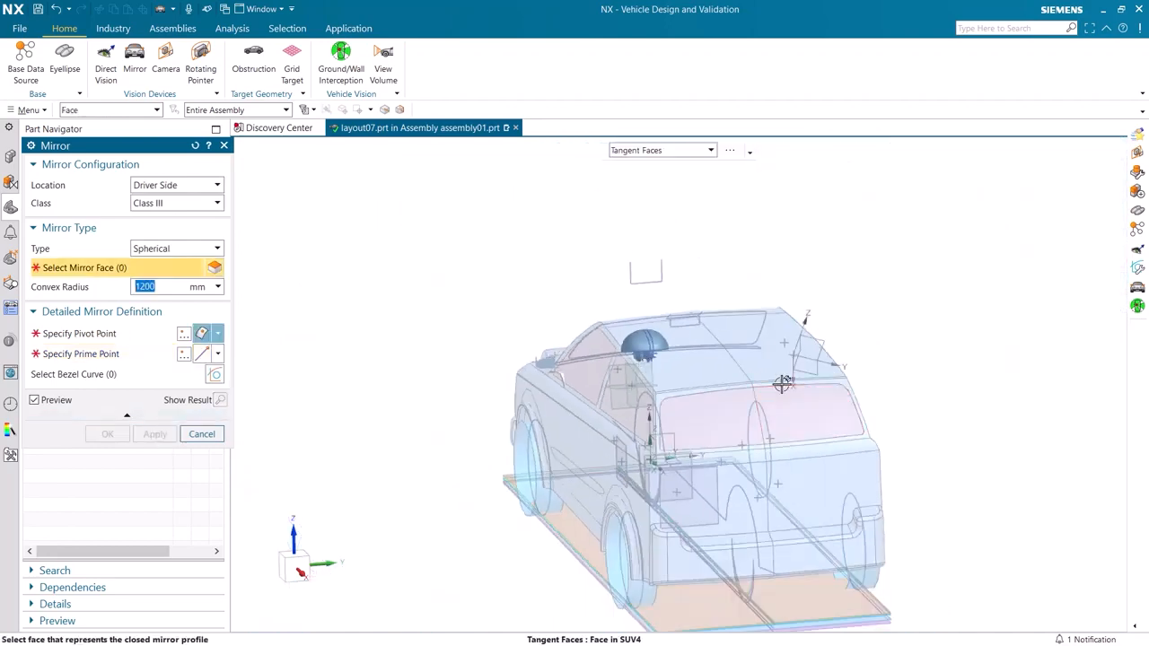
middle_drag(783, 383, 834, 377)
scroll(834, 335, up, 8)
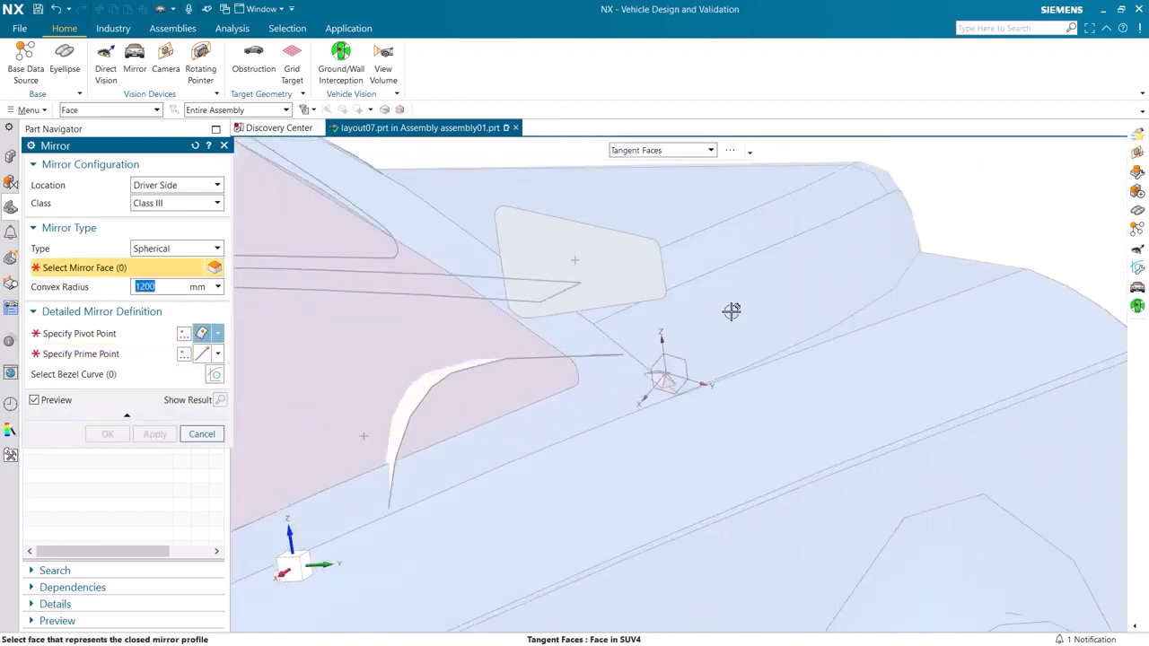
middle_drag(732, 311, 610, 290)
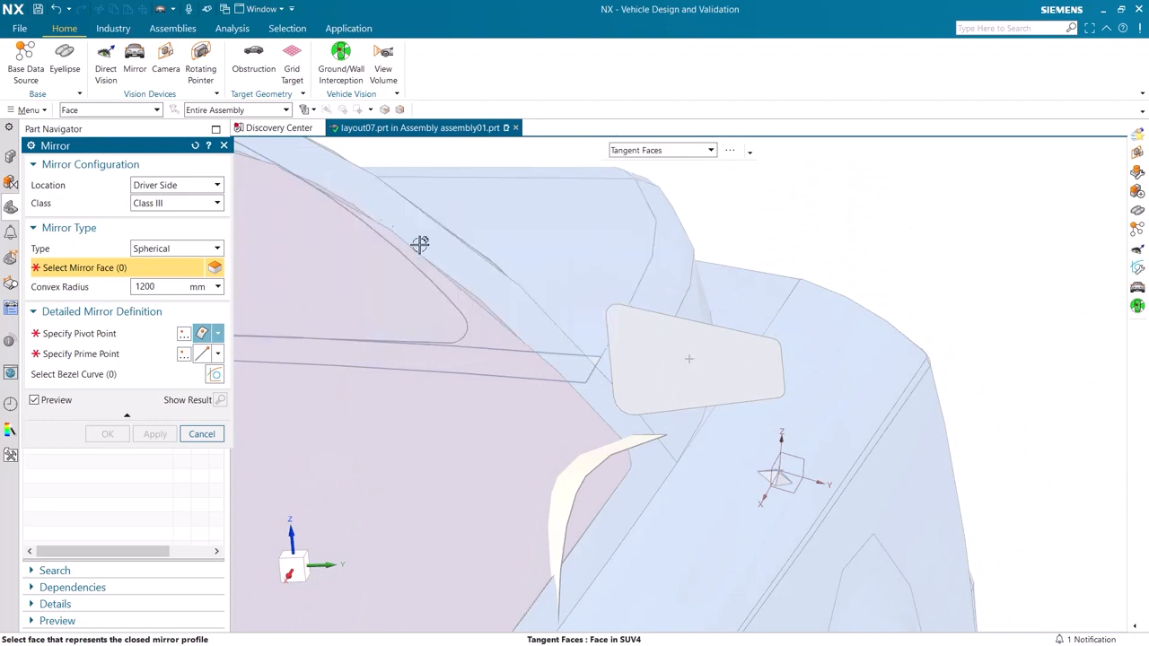
click(215, 186)
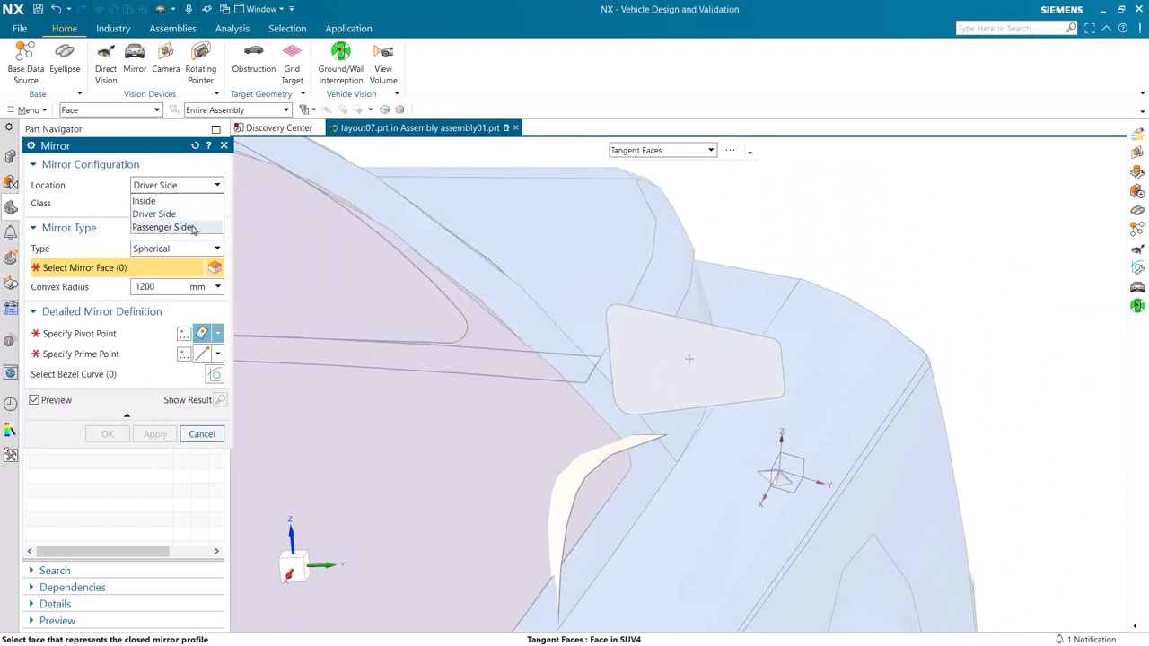
click(191, 228)
click(684, 365)
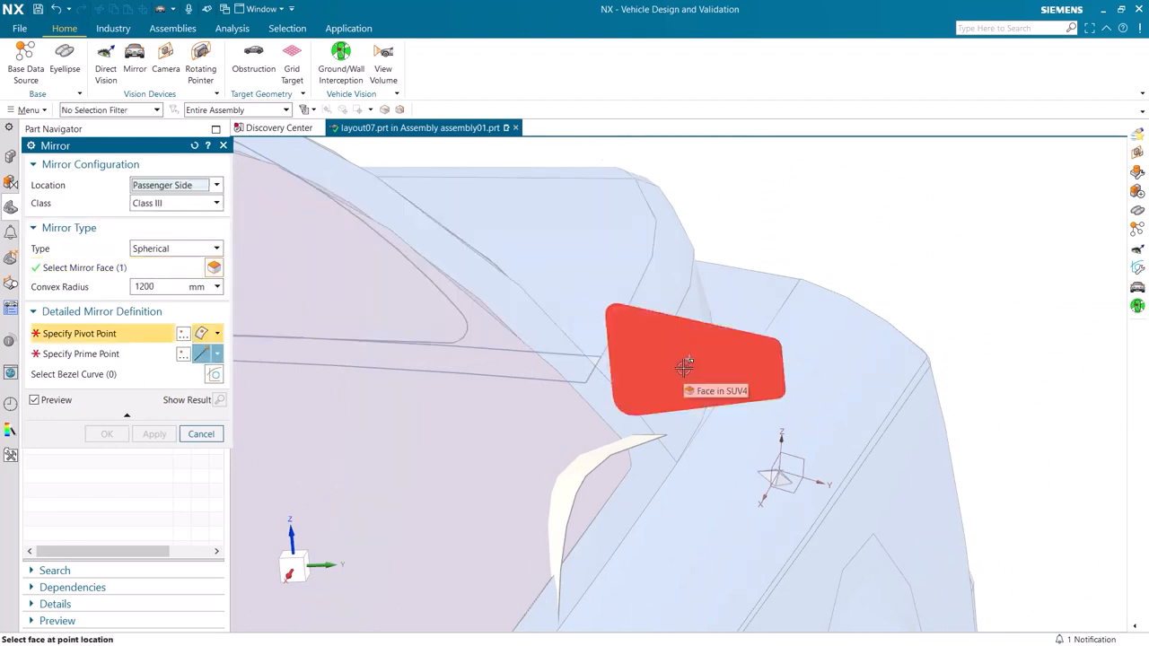
click(688, 361)
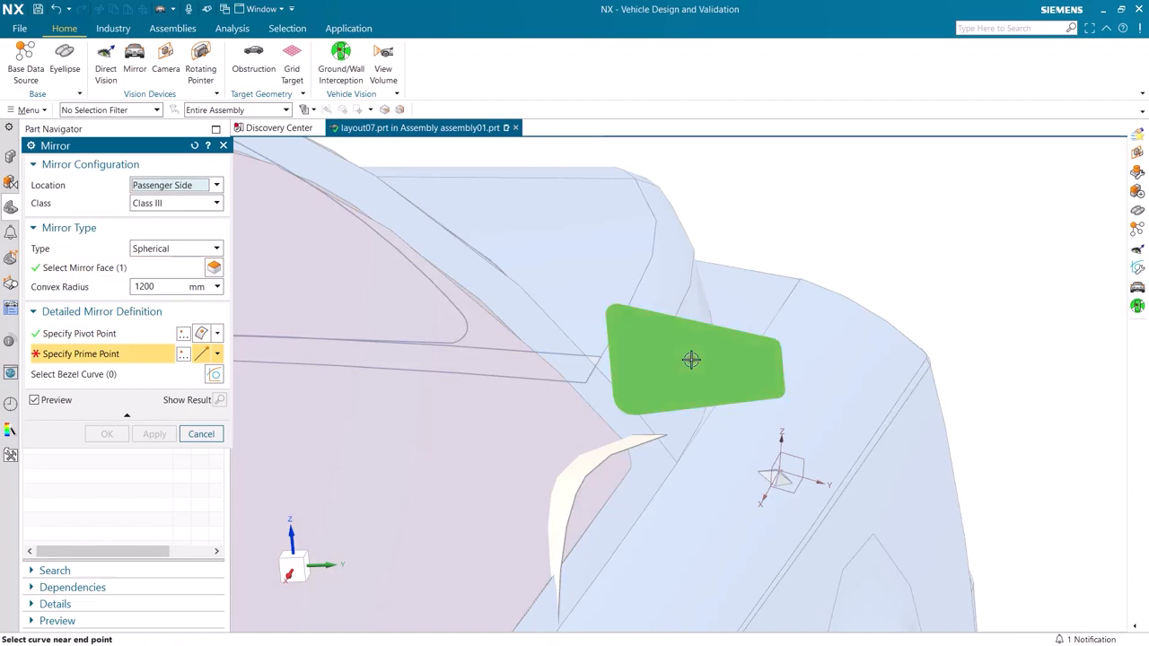
click(615, 306)
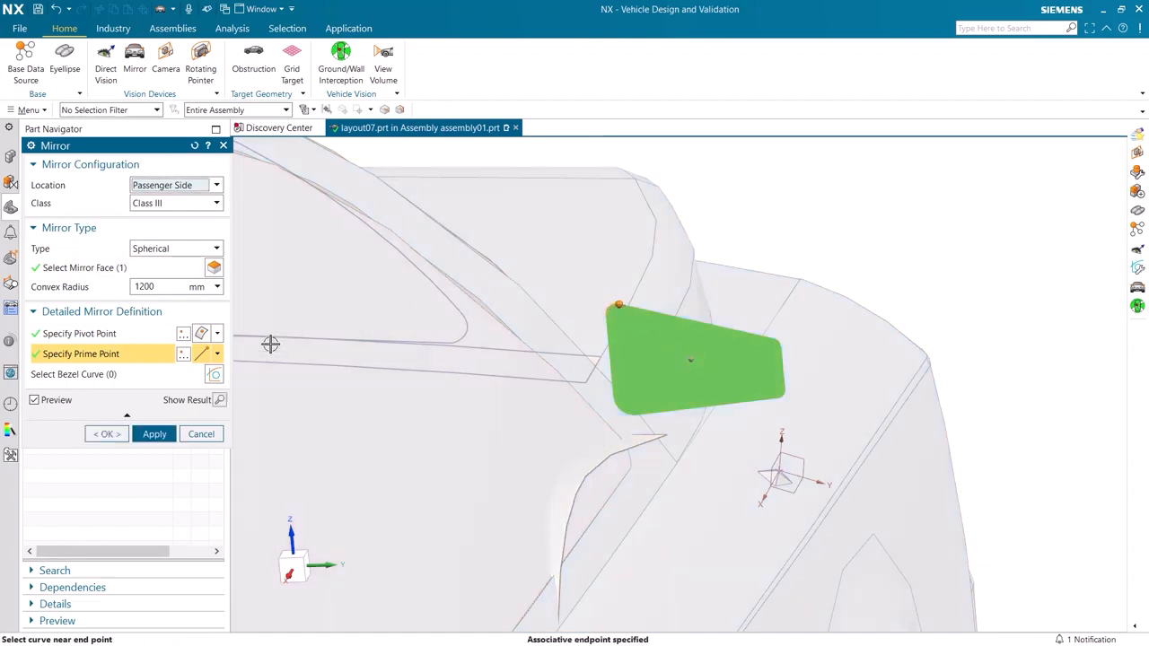
click(104, 434)
Start a camera with its lens point at the middle of the rear bumper's upper edge and reverse the lens direction to face rearward
scroll(410, 389, down, 5)
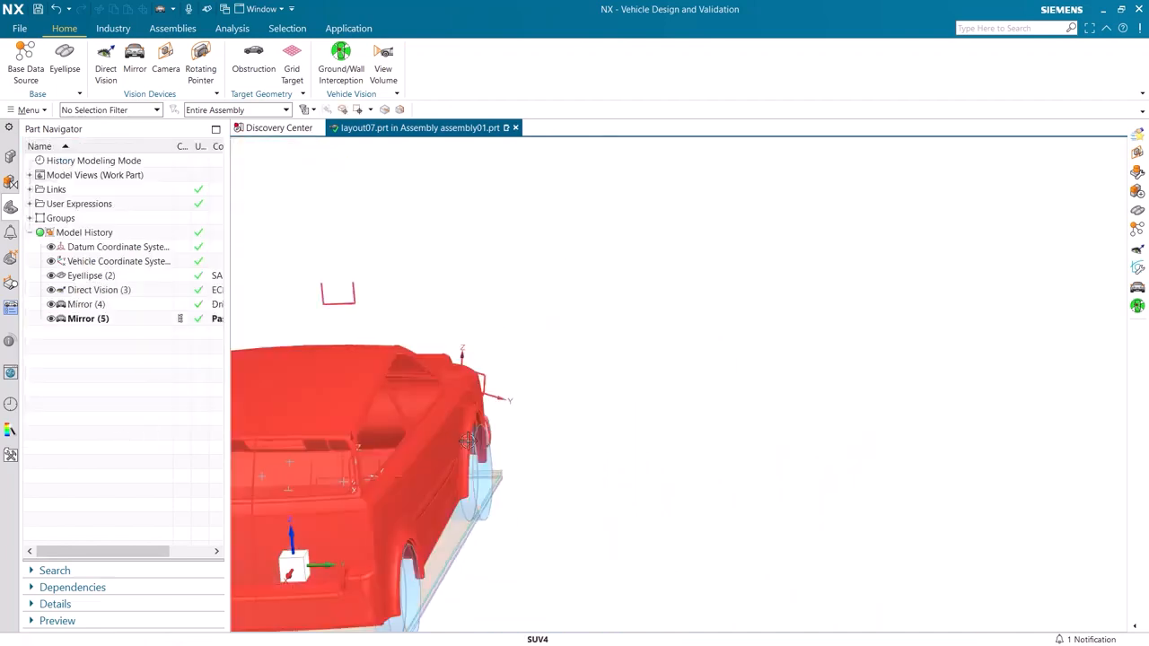
middle_drag(410, 389, 579, 436)
shift+middle_drag(579, 436, 622, 247)
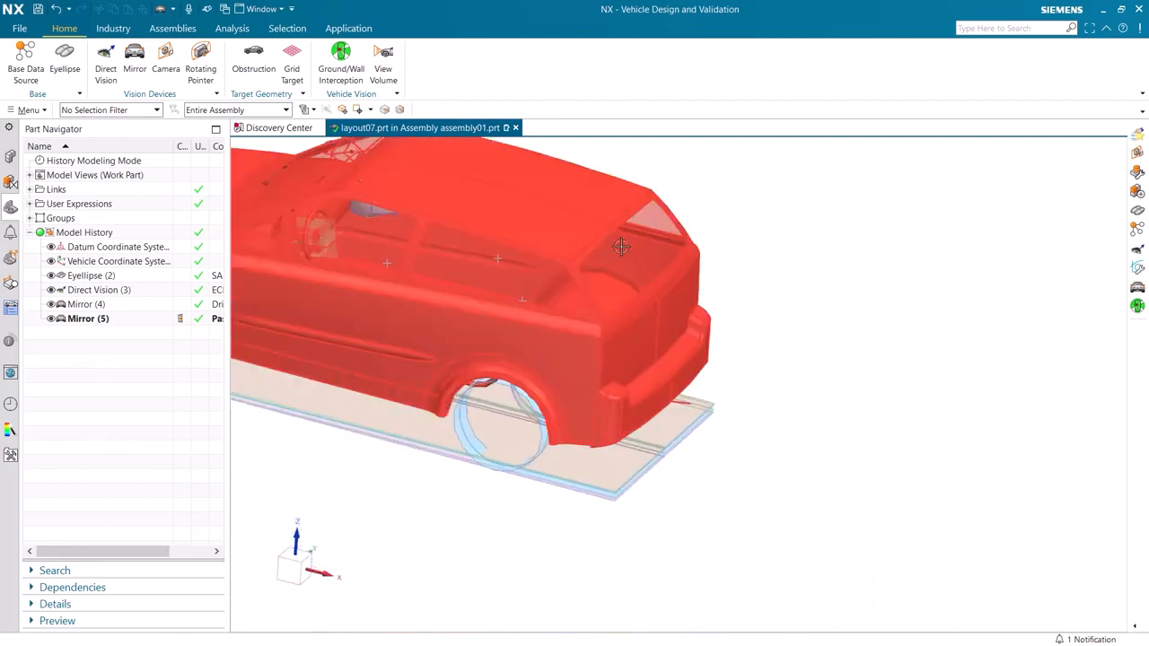
click(158, 68)
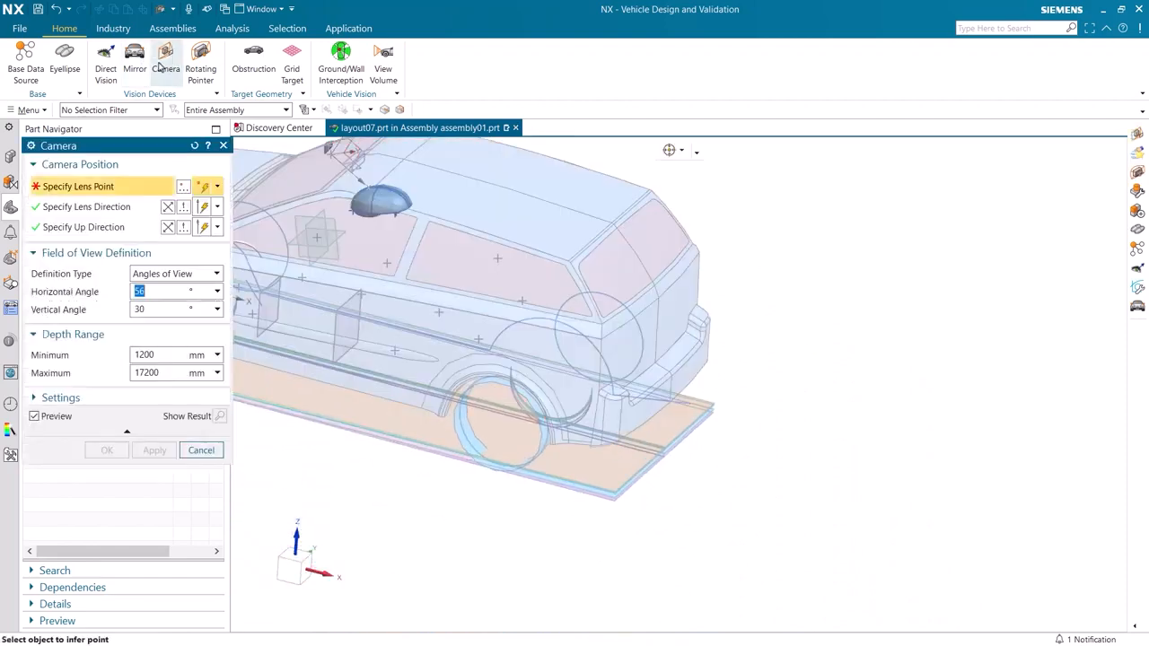
scroll(620, 374, up, 4)
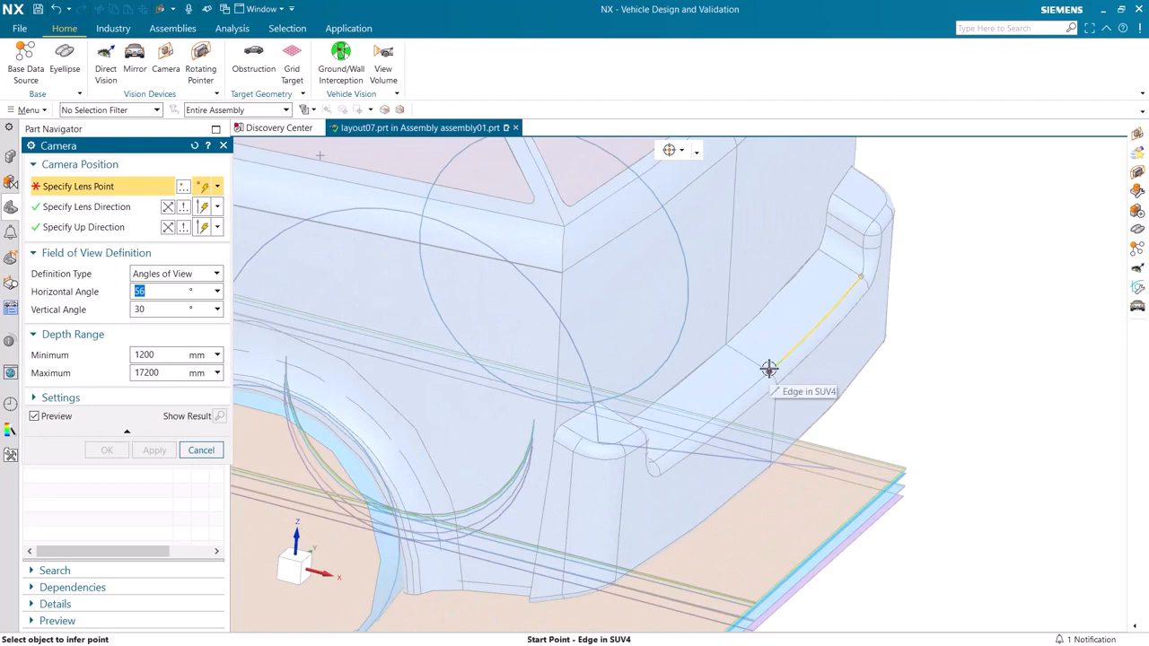
click(770, 368)
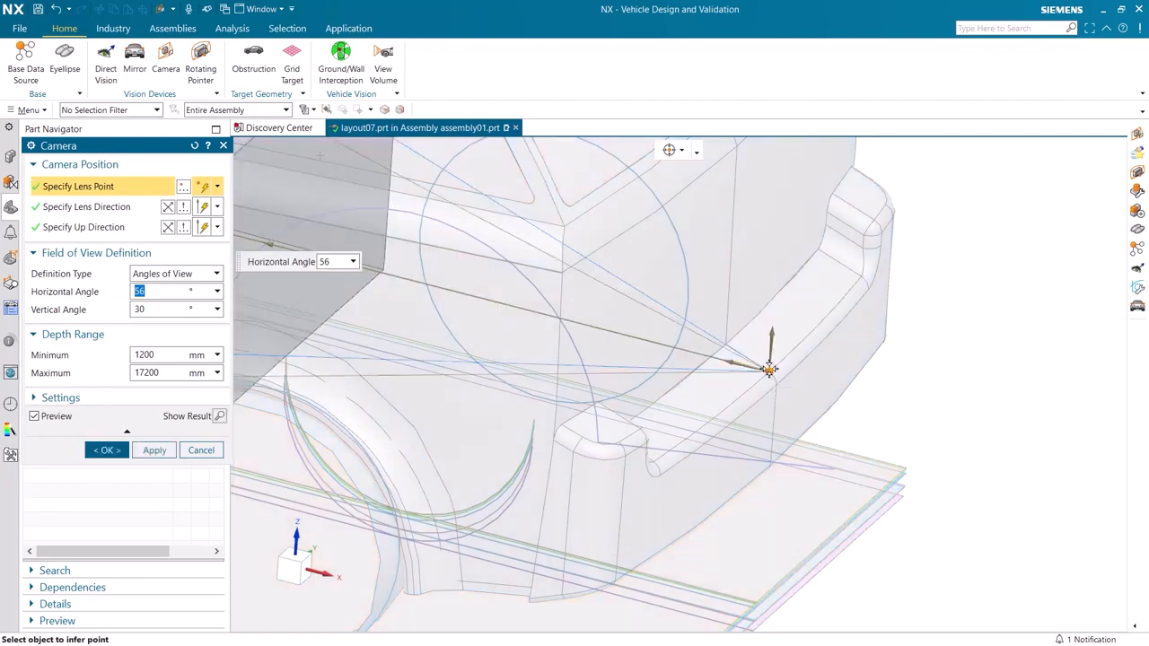
click(168, 208)
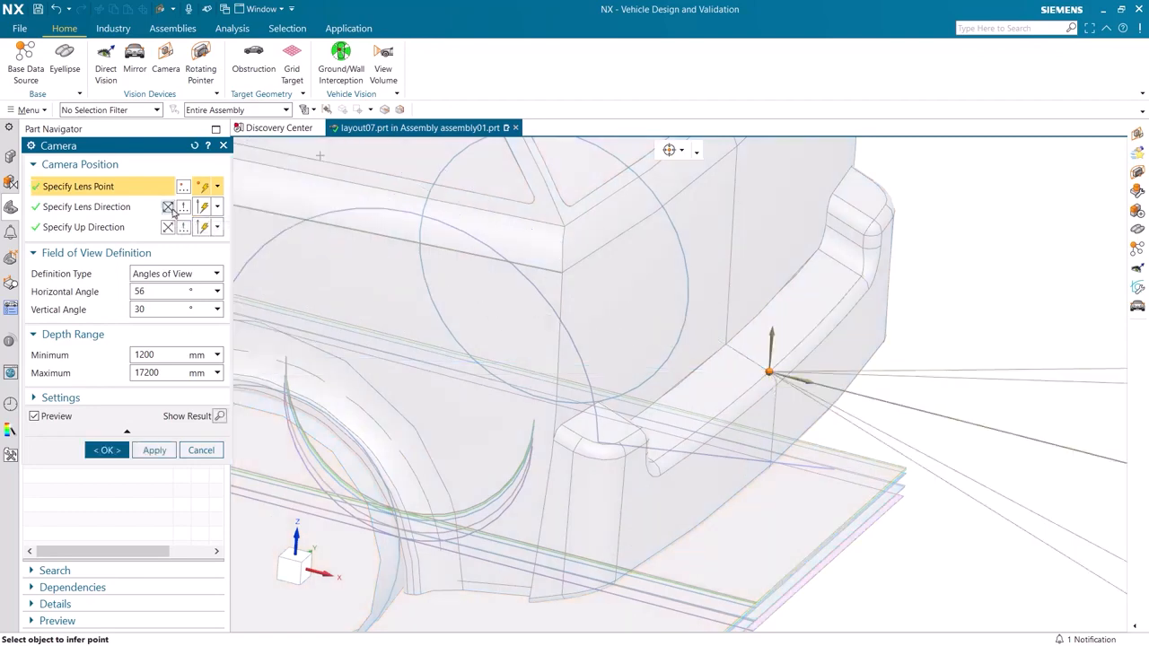
Check the camera's field of view behind the SUV and create it with the default 56° by 30° angles and 1200 to 17200 mm depth range
scroll(538, 377, down, 2)
scroll(582, 413, down, 5)
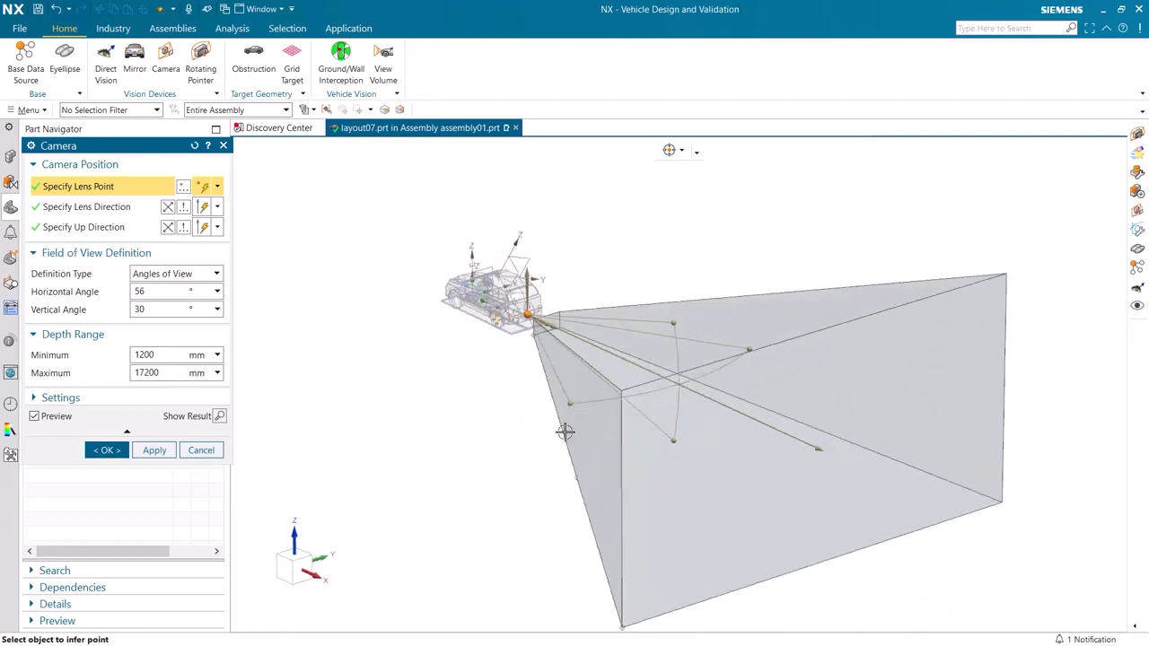
middle_drag(565, 432, 689, 412)
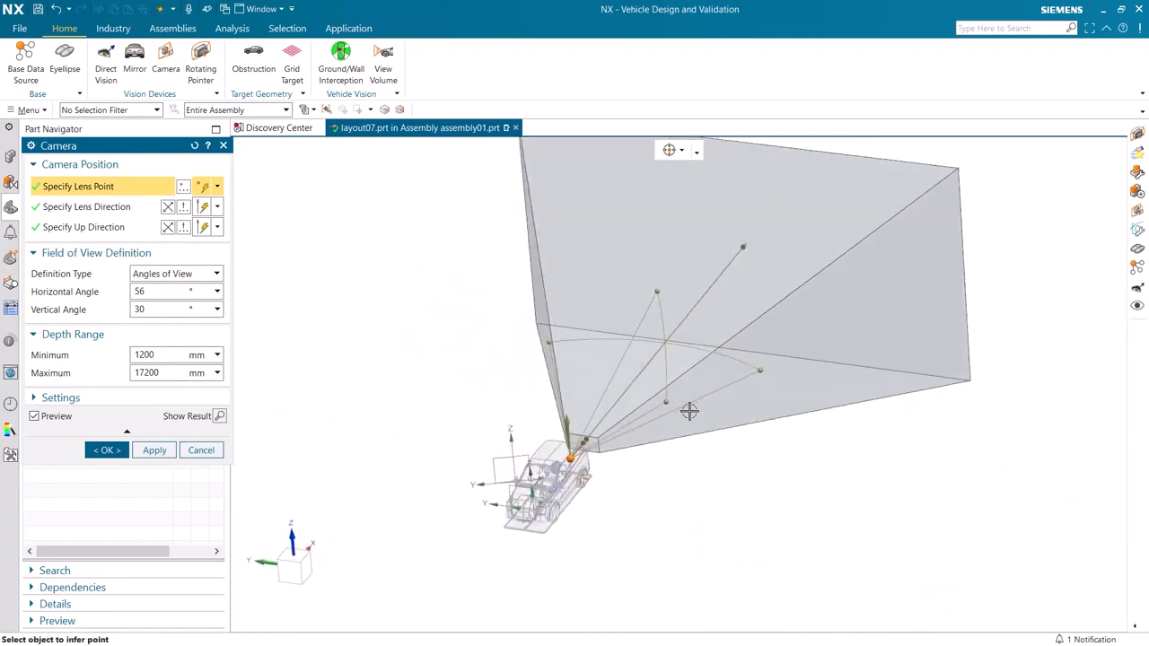
middle_drag(457, 431, 440, 397)
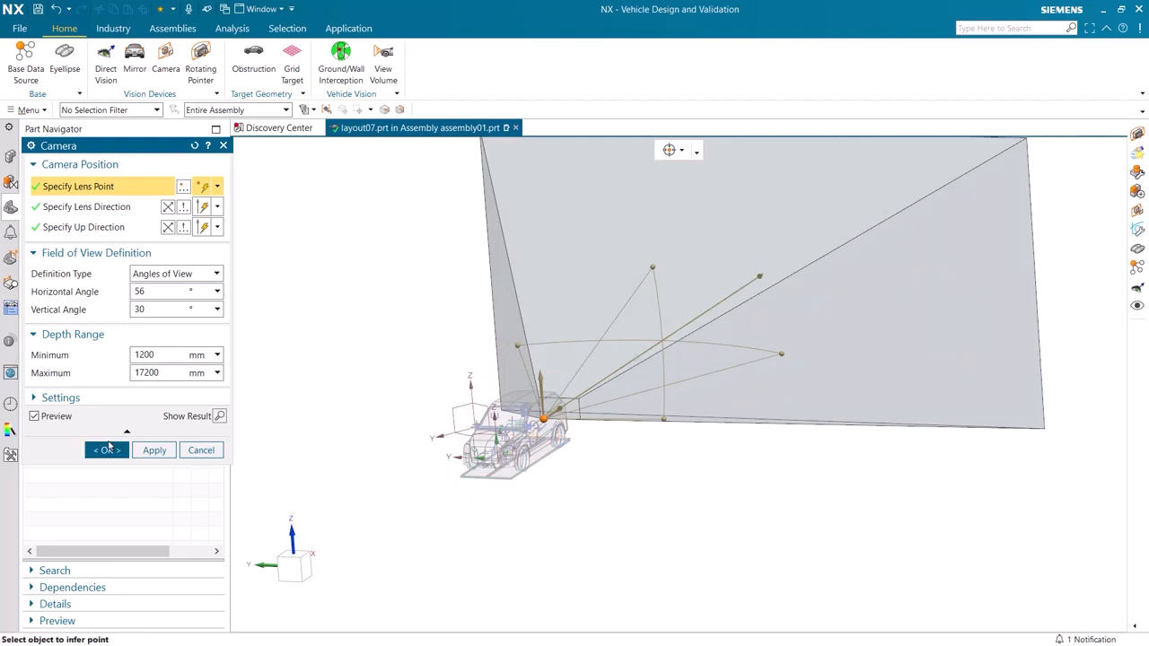
click(104, 450)
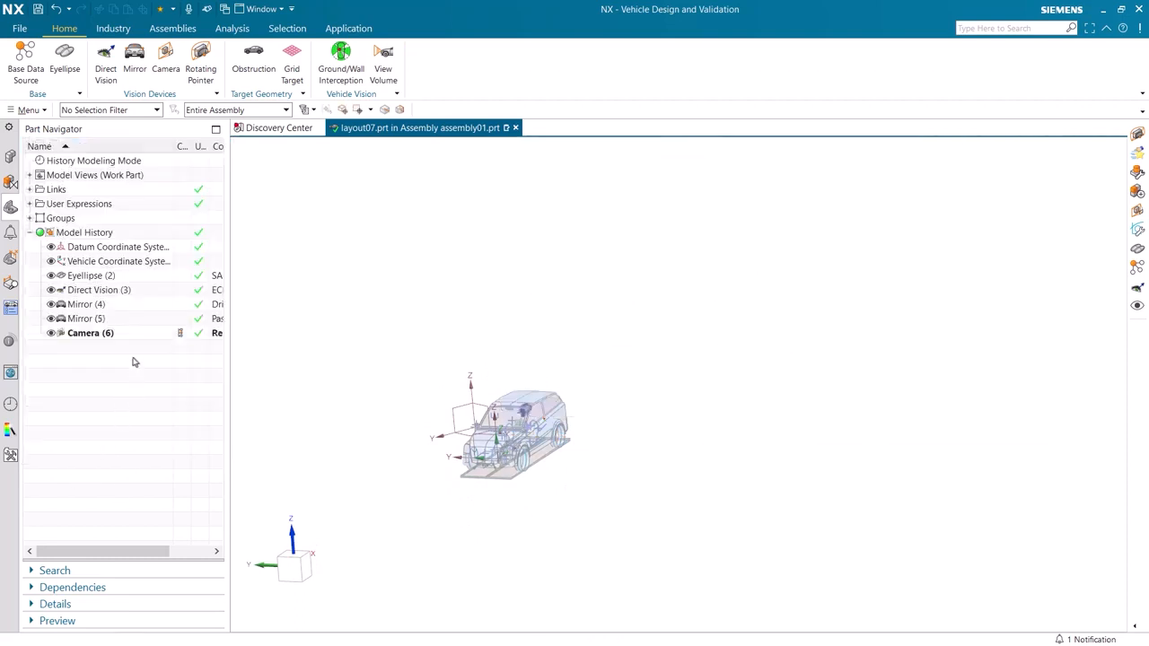
Start a rotating pointer with its source point at the middle of the roof's front edge, above the windshield
click(201, 56)
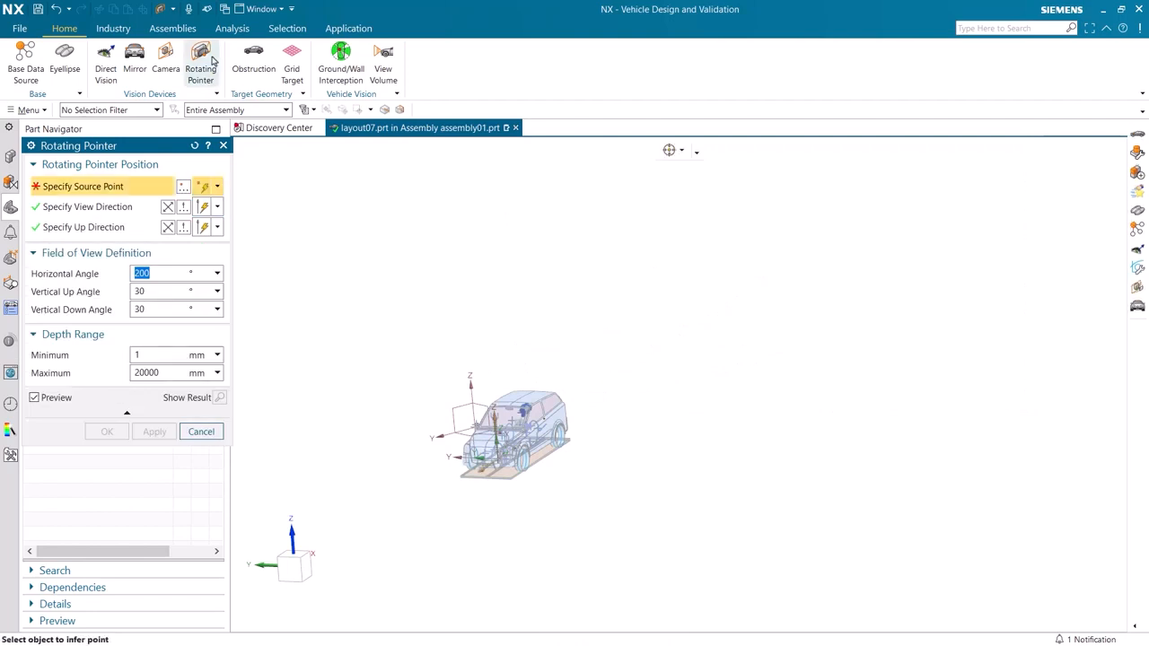
scroll(403, 427, up, 2)
scroll(403, 427, up, 3)
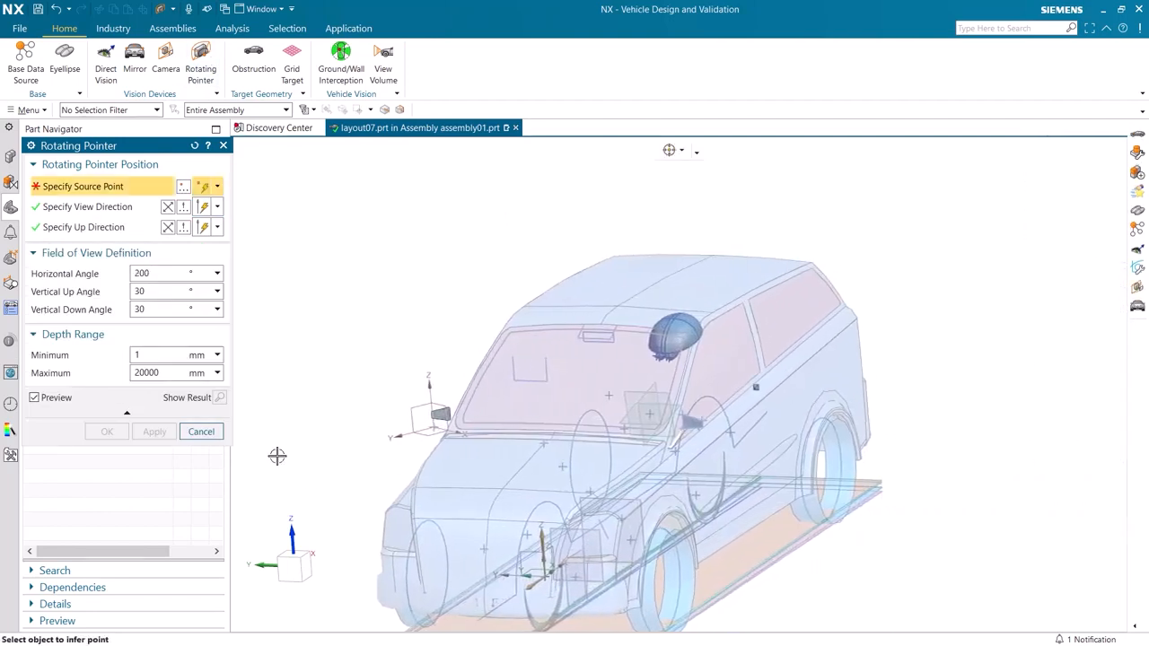
click(627, 308)
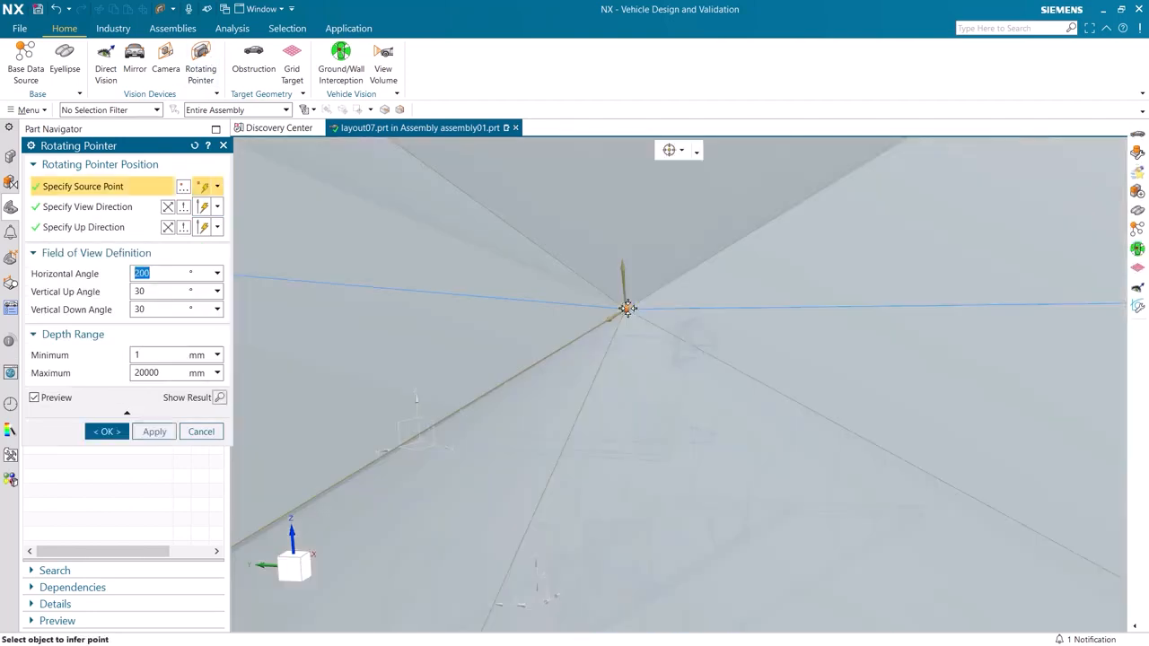
Raise the rotating pointer's source point by setting its Z coordinate to 1400 mm
click(183, 186)
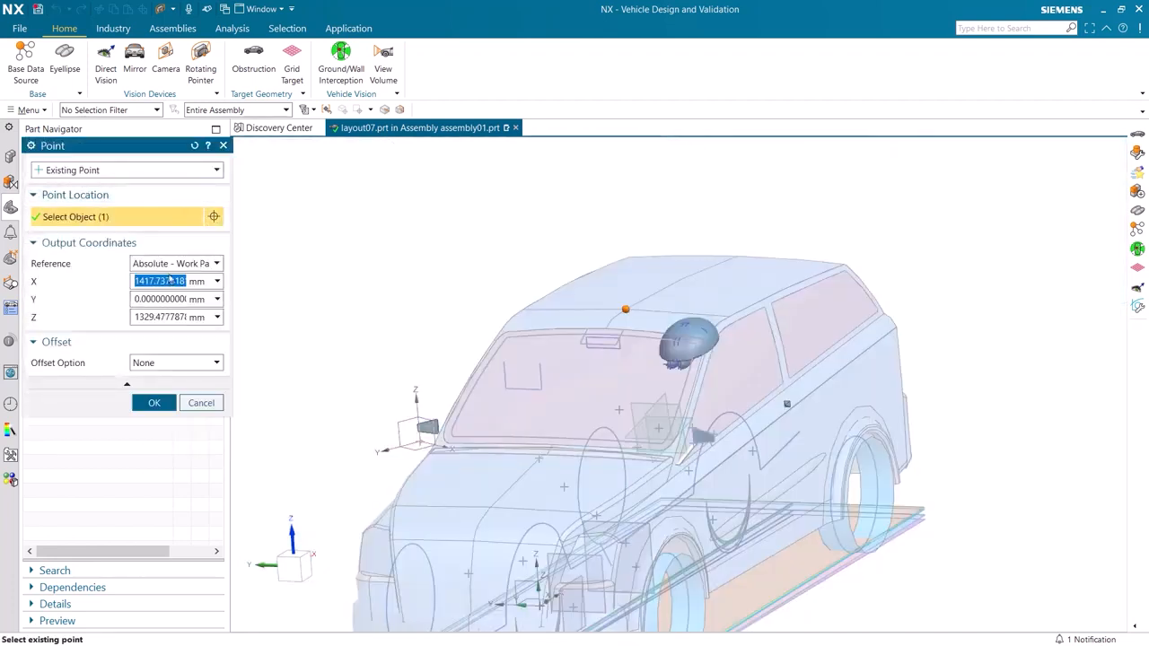
click(163, 318)
double_click(164, 318)
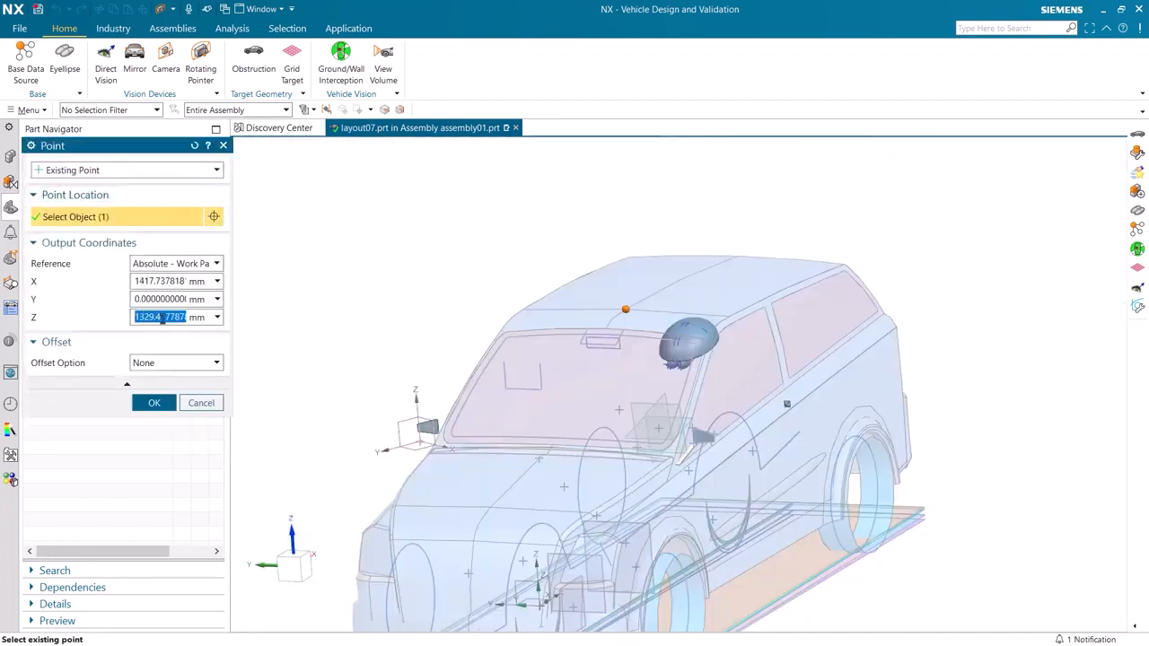
text(140)
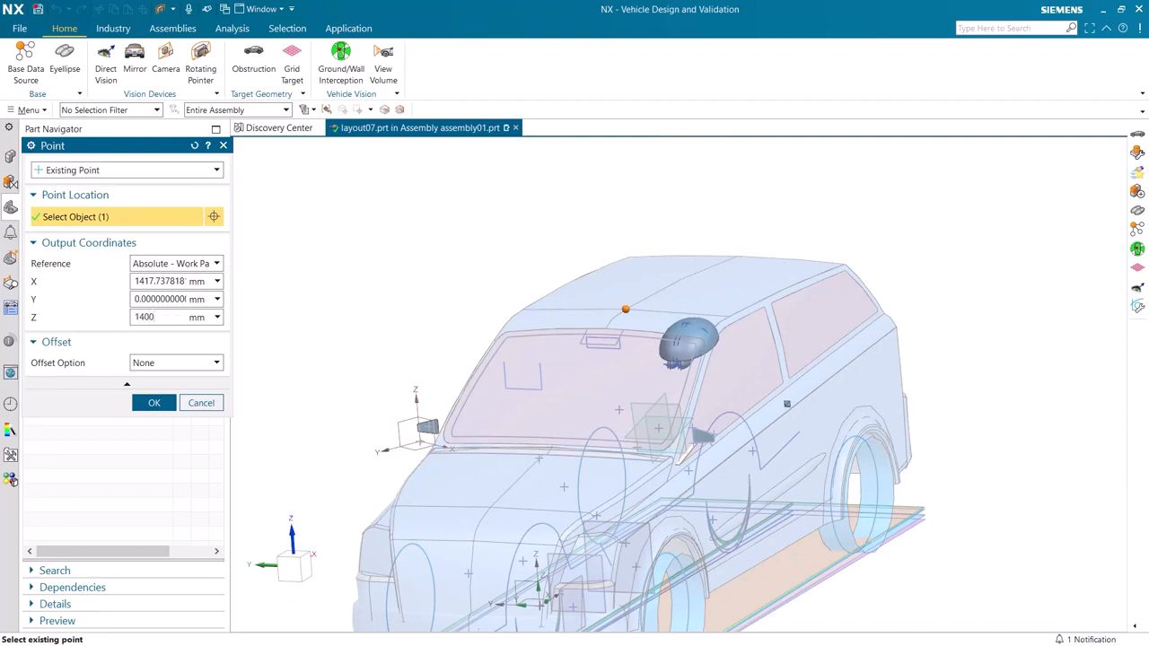
text(0)
click(154, 402)
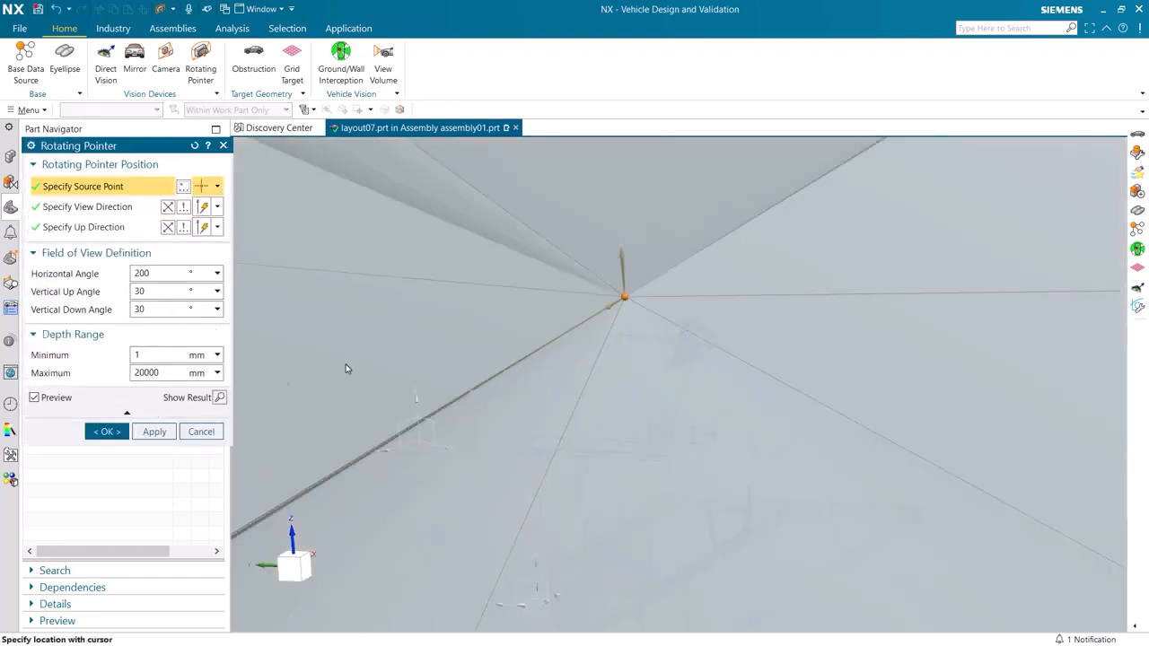
Check the rotating pointer's field of view and create it with default angles of 200° horizontal, 30° up and 30° down, and 1 to 20000 mm depth
scroll(663, 303, down, 10)
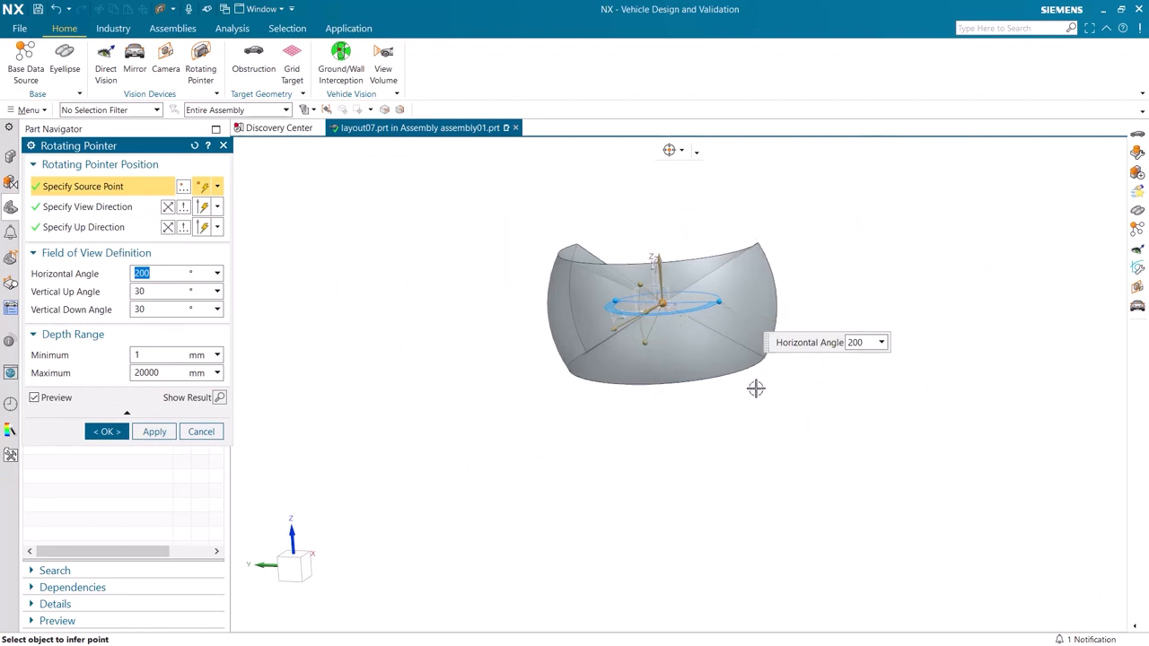
middle_drag(756, 388, 725, 312)
scroll(709, 336, up, 5)
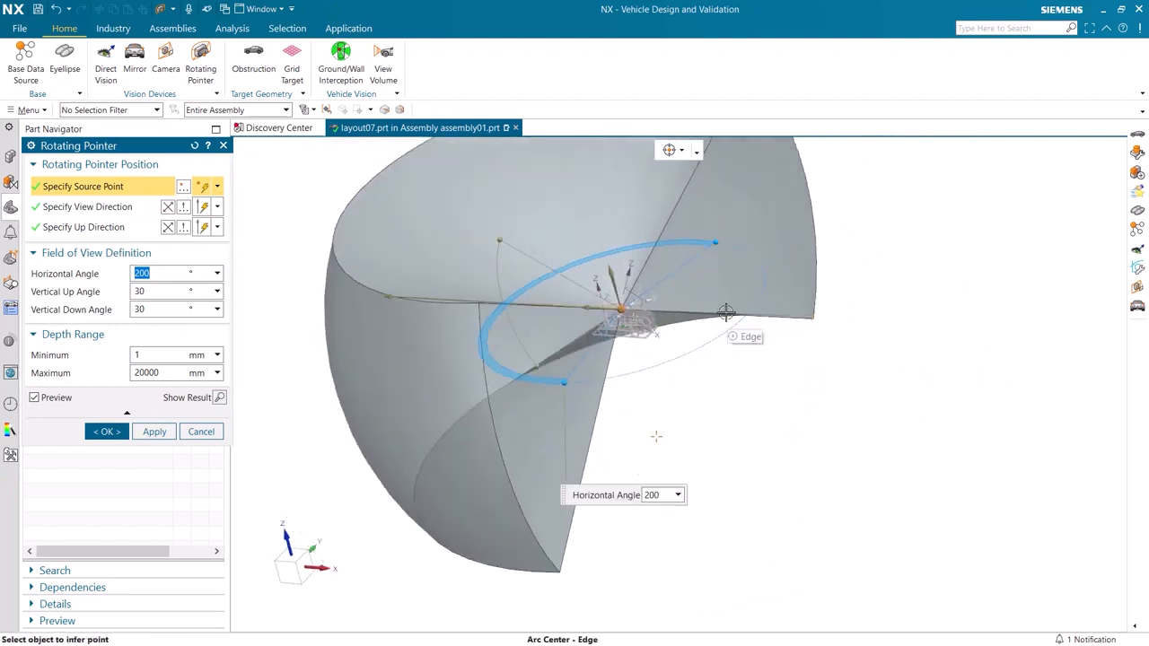
click(107, 432)
Create an obstruction from five SUV bodies, covering the roof, outer body panels, bumpers and underbody
scroll(692, 320, up, 5)
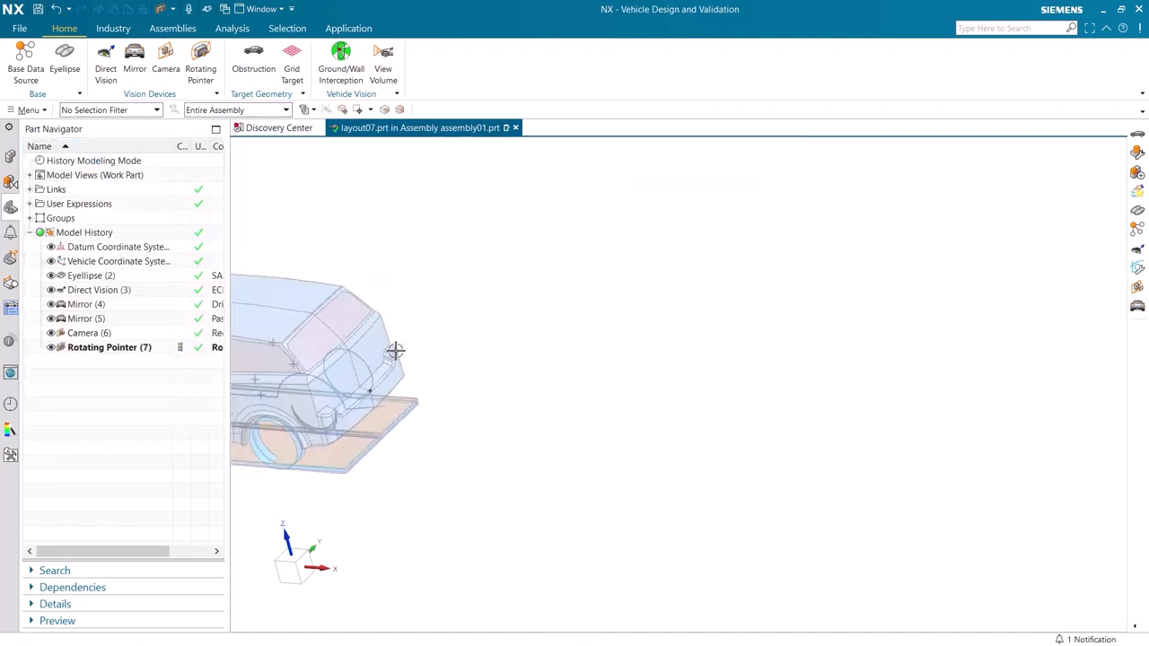
scroll(395, 350, down, 5)
middle_drag(593, 372, 725, 310)
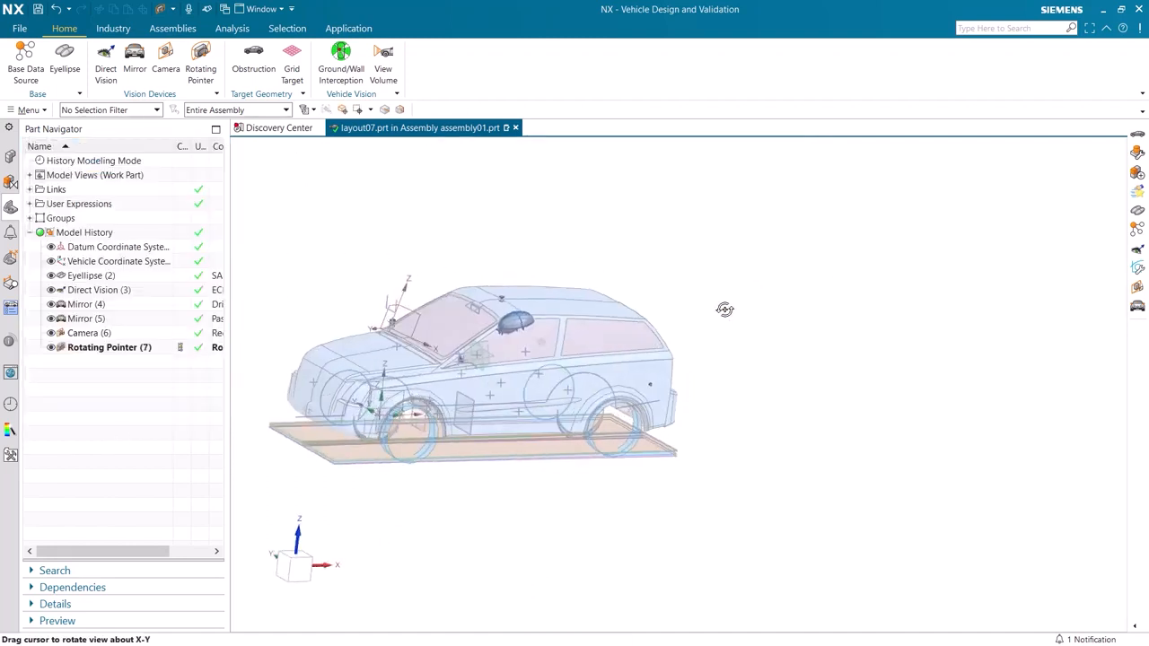
click(255, 62)
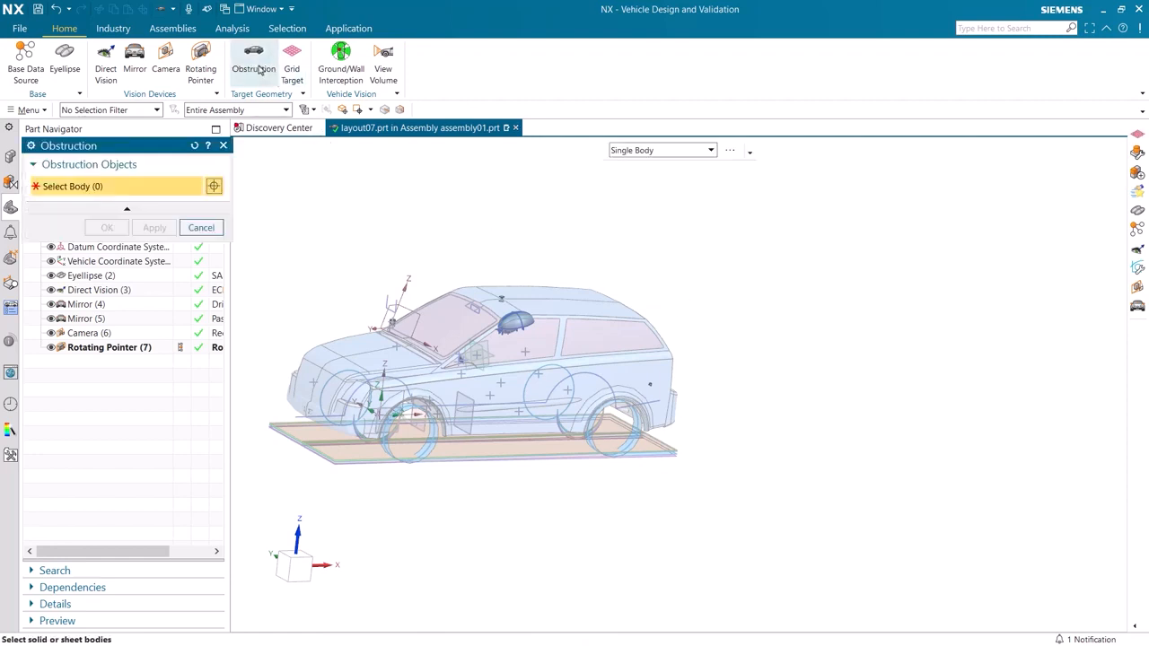
scroll(346, 209, up, 3)
click(707, 398)
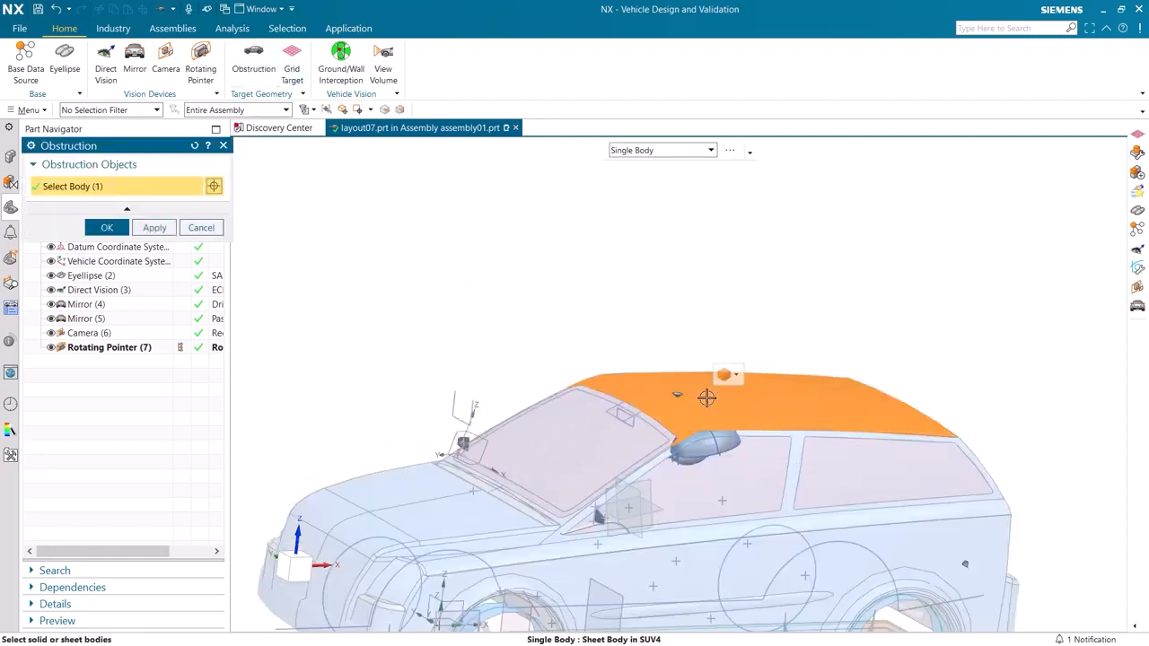
click(445, 525)
middle_drag(367, 437, 331, 320)
click(352, 442)
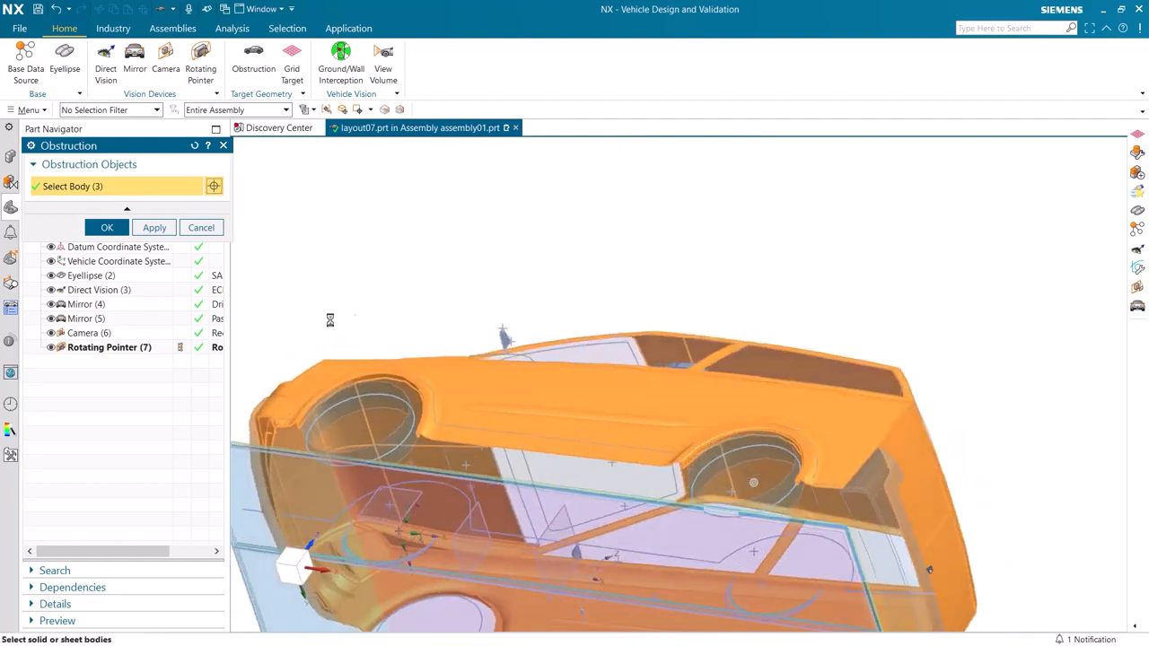
click(857, 504)
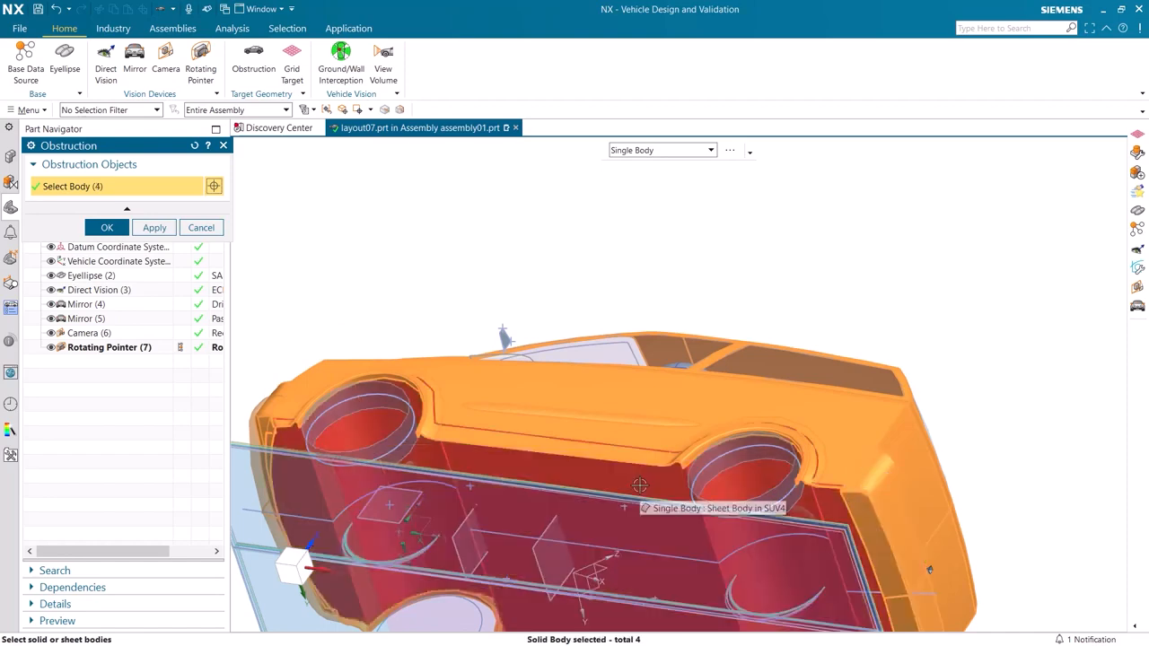
click(640, 484)
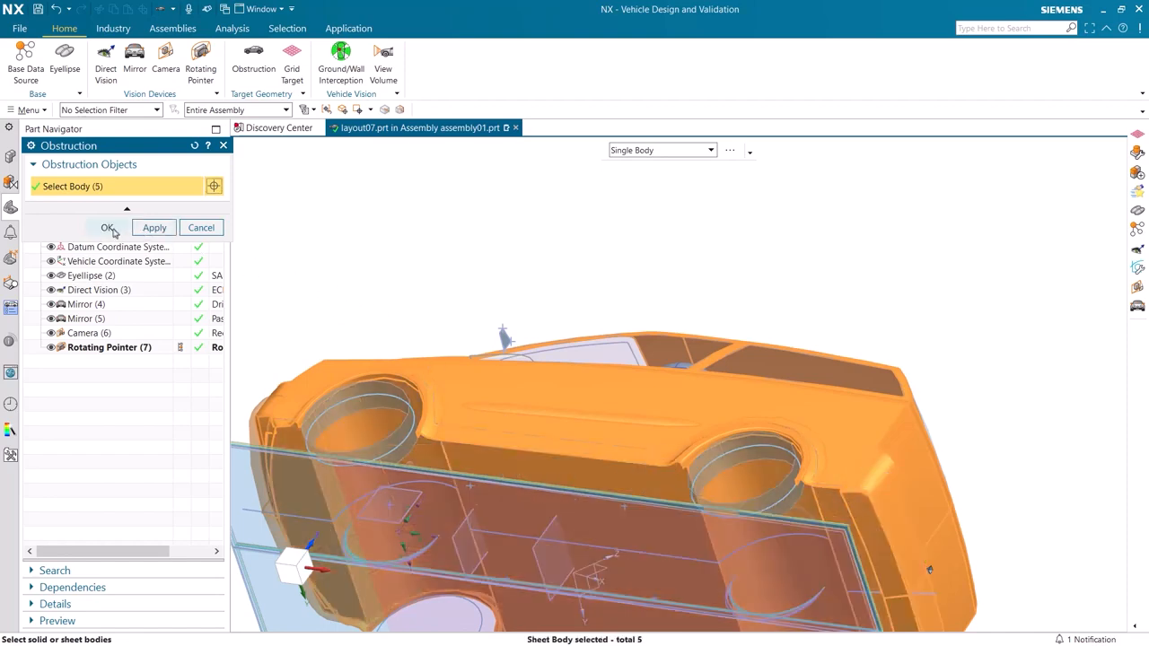
click(114, 231)
Create an ISO 5006 grid target based on the existing direct vision feature, keeping the default vehicle grid loading
middle_drag(350, 285, 464, 192)
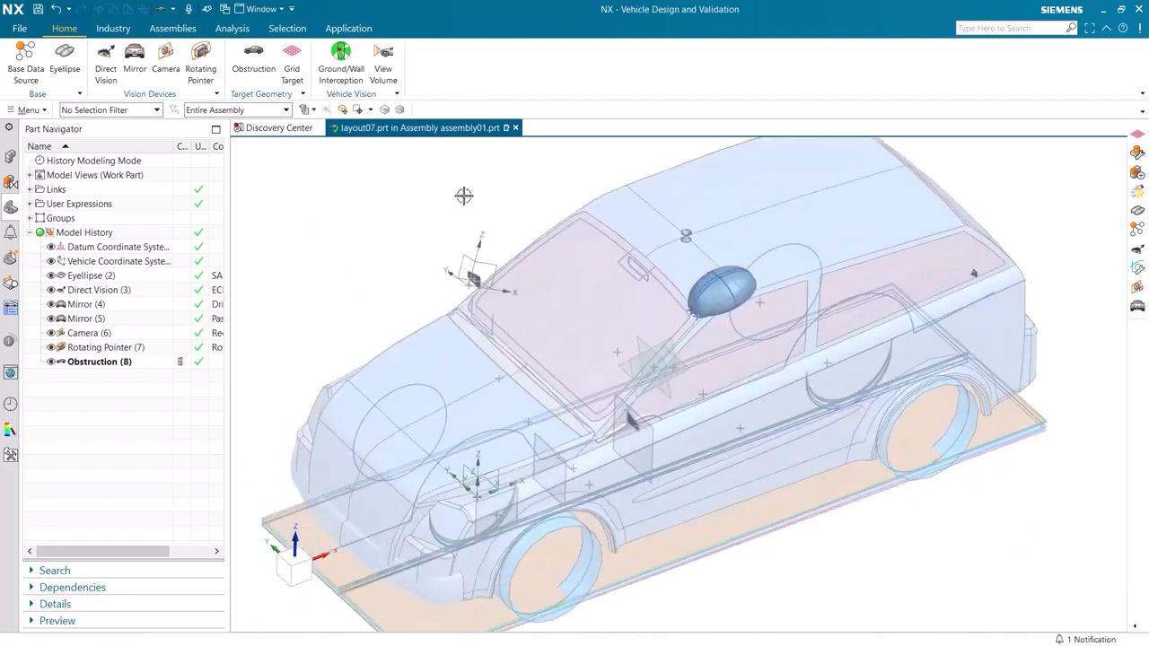
click(294, 61)
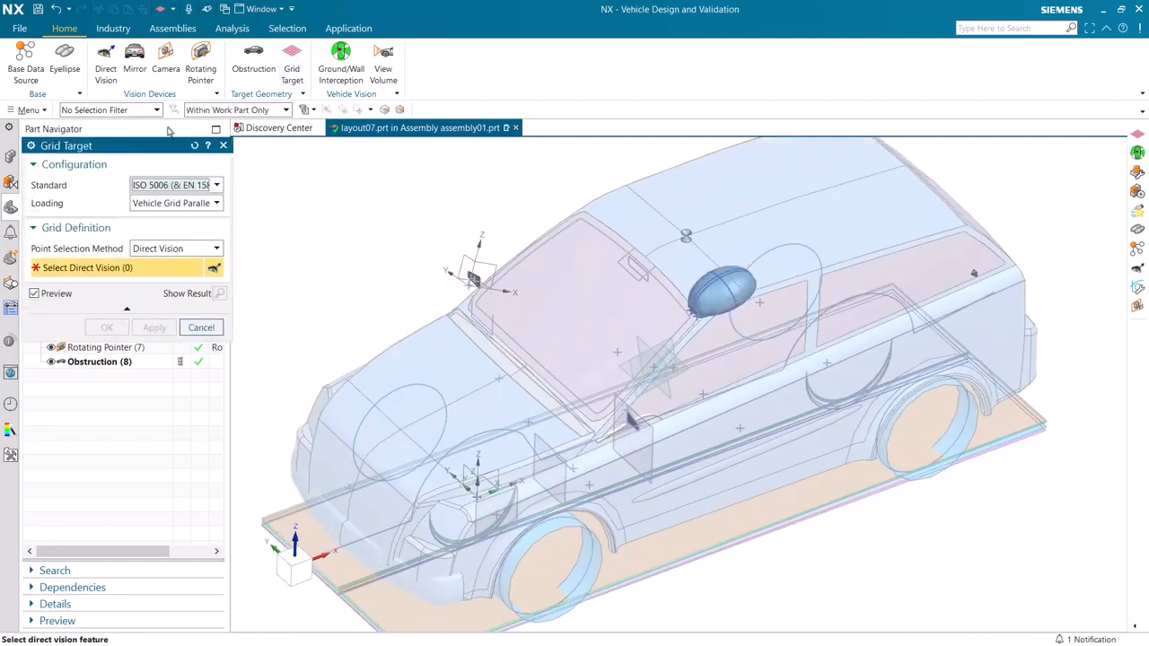
drag(115, 153, 294, 165)
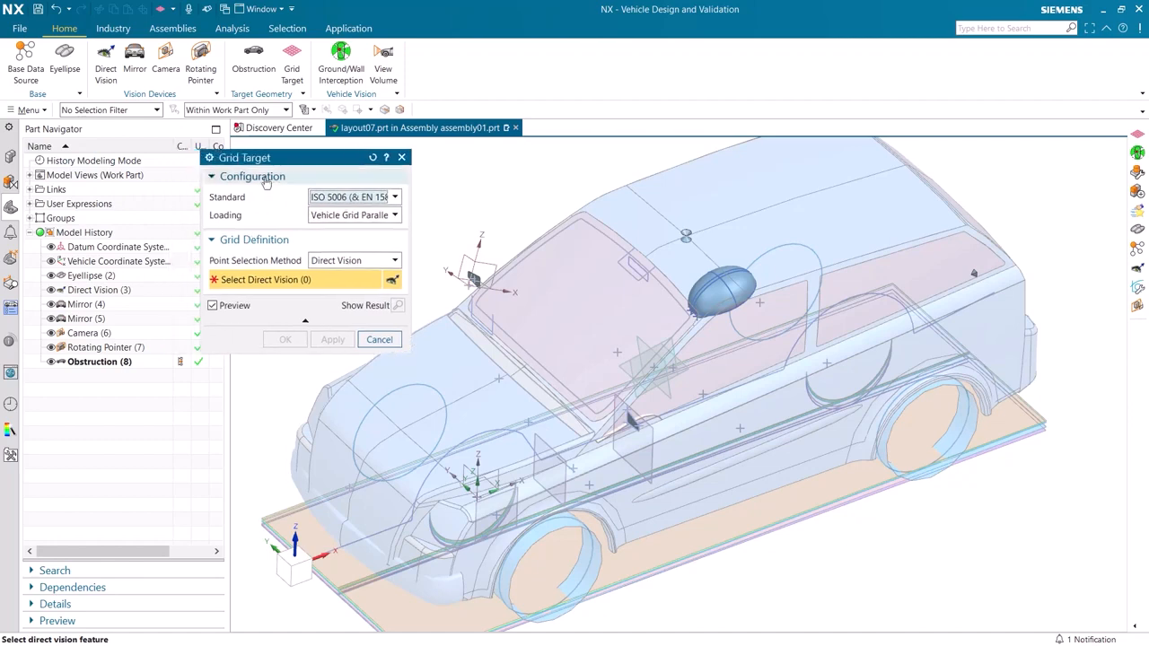
click(103, 292)
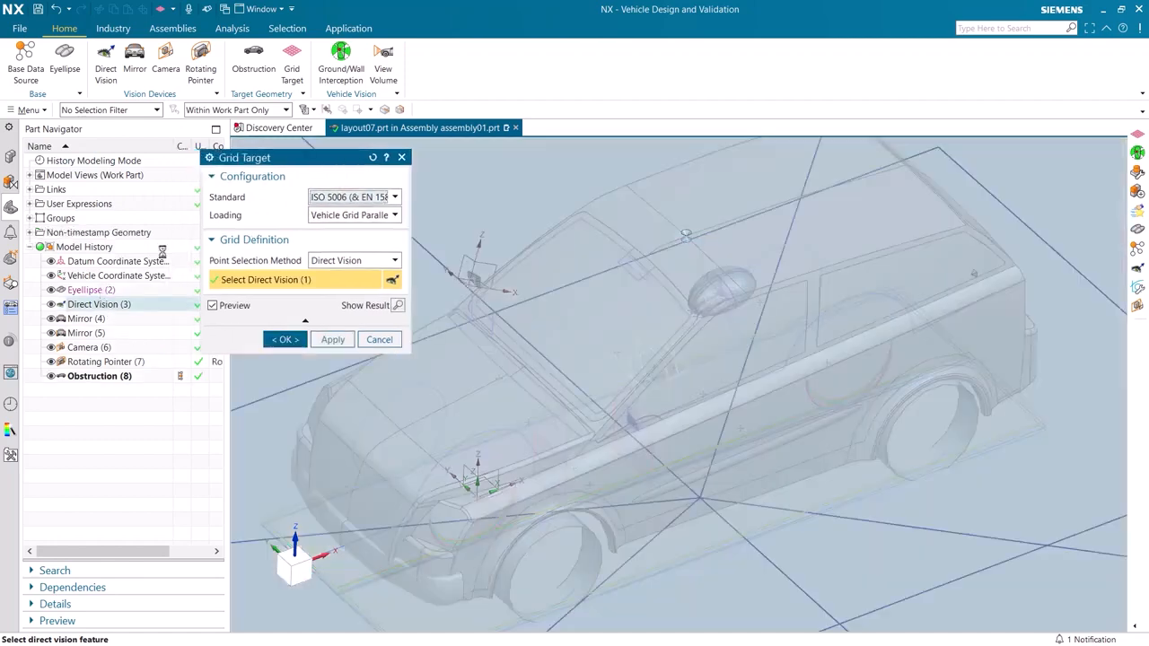
drag(303, 164, 122, 148)
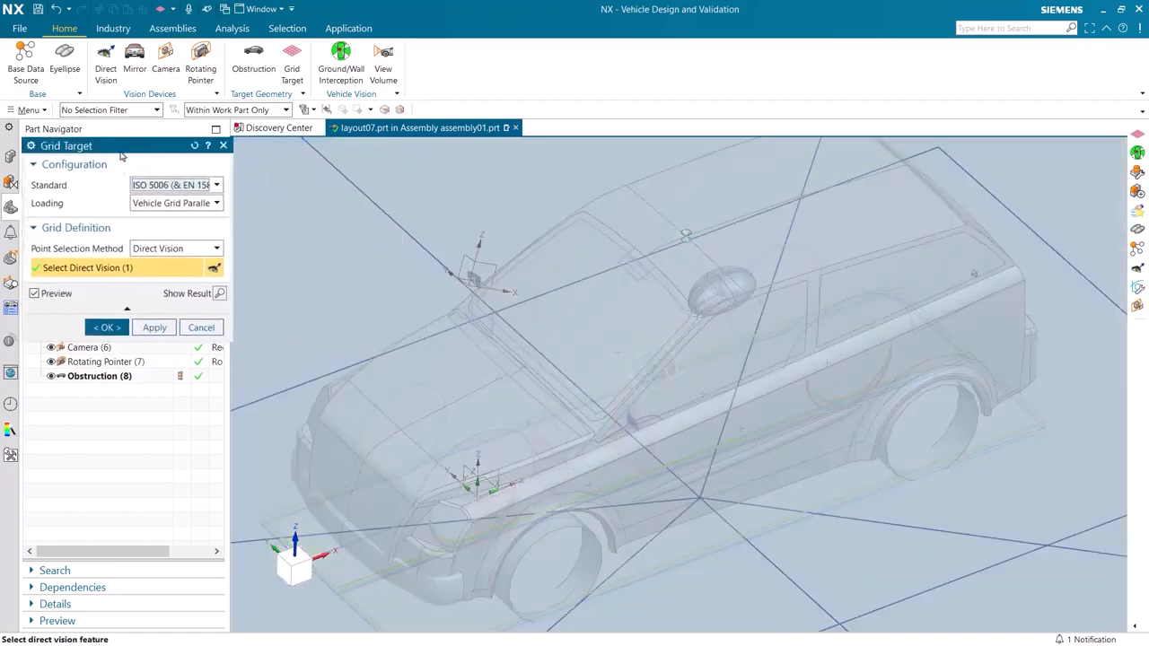
click(106, 328)
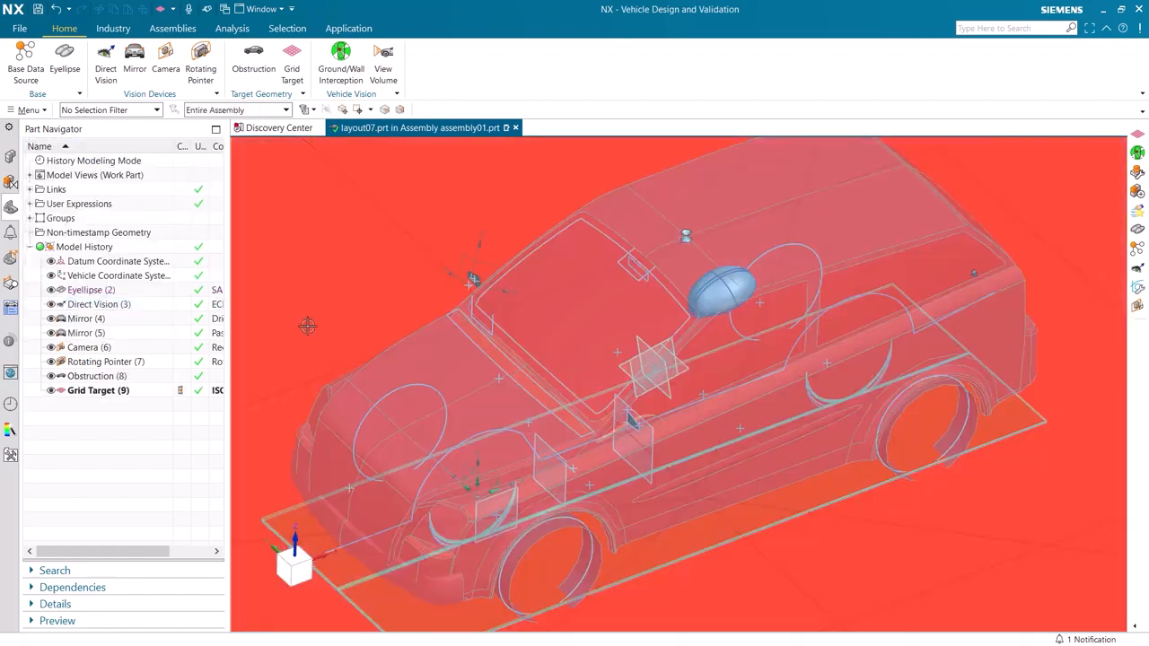
Start a User Defined ground/wall interception with the direct vision feature, the grid target and the obstruction
middle_drag(395, 269, 574, 352)
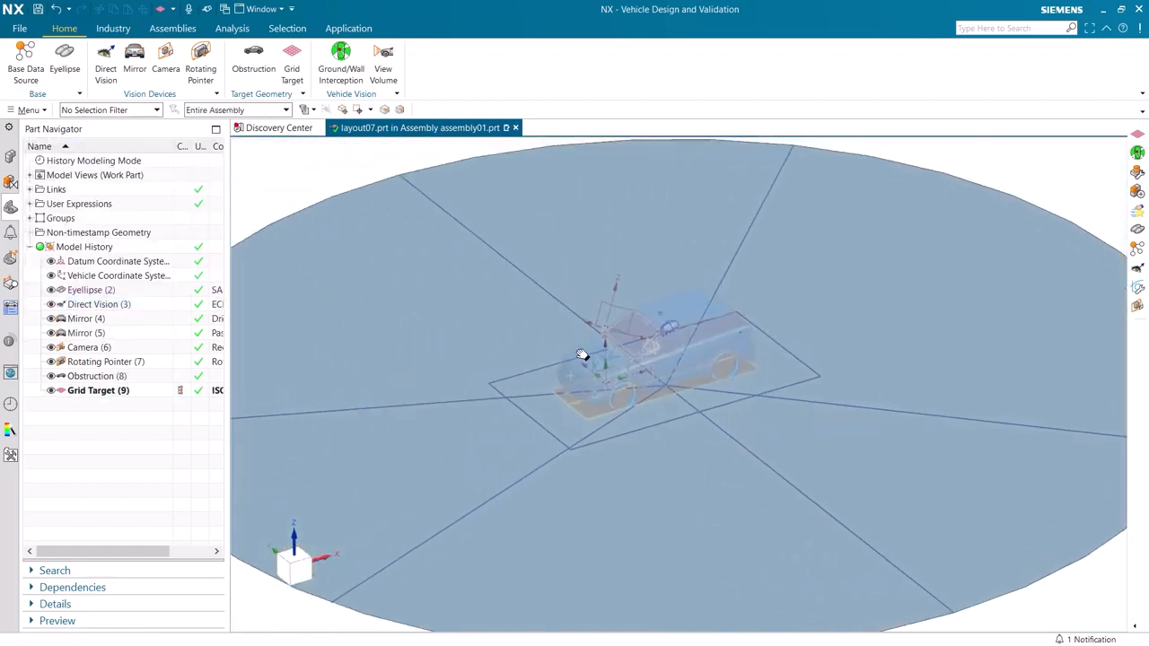
click(349, 83)
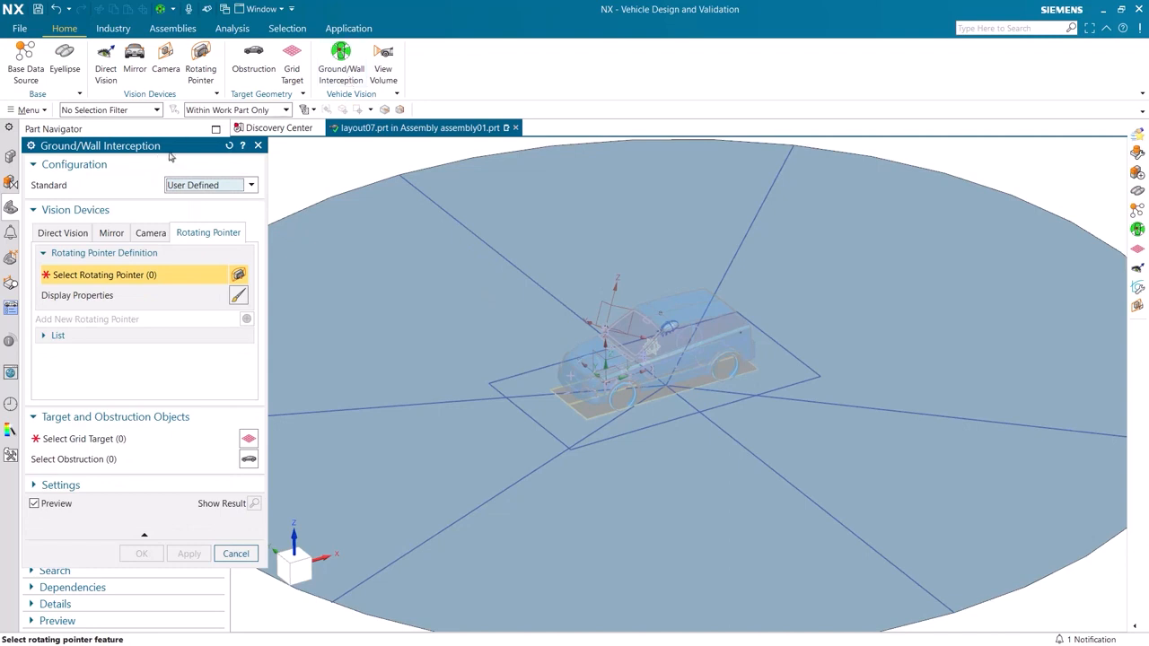
drag(144, 155, 289, 158)
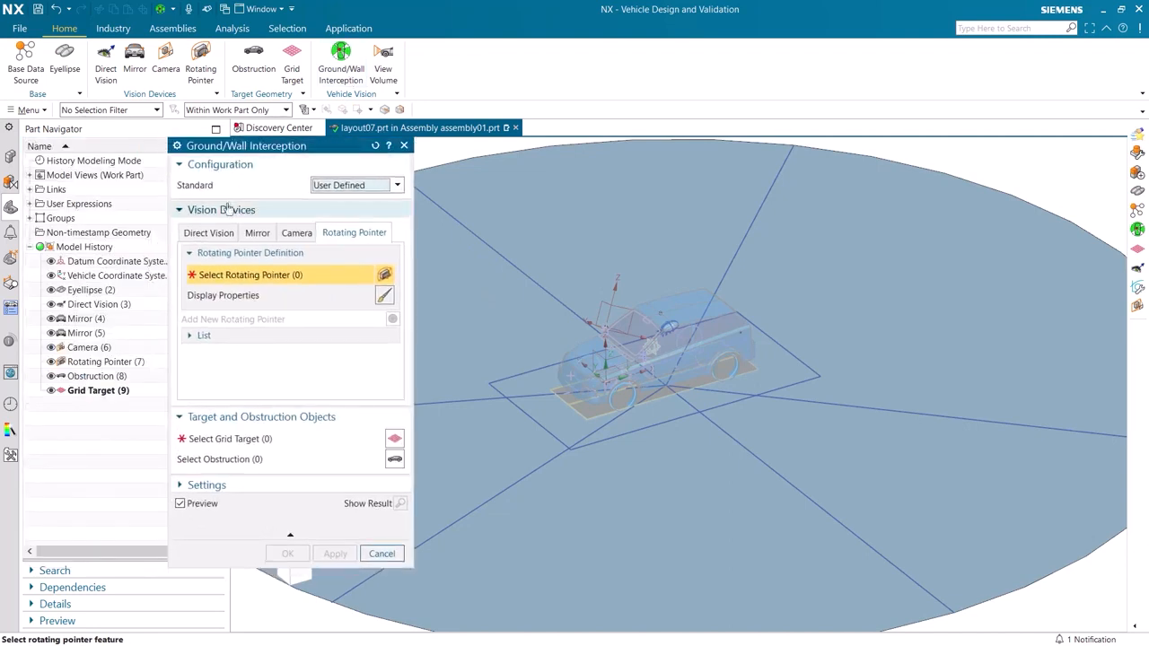
click(208, 232)
click(112, 308)
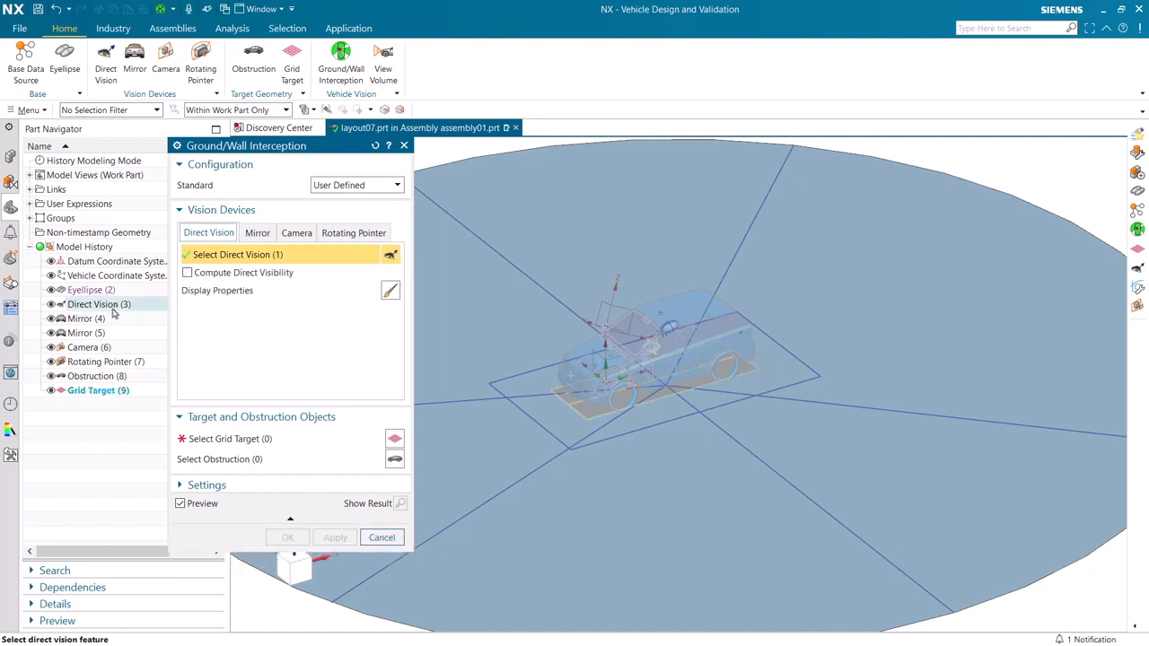
click(242, 445)
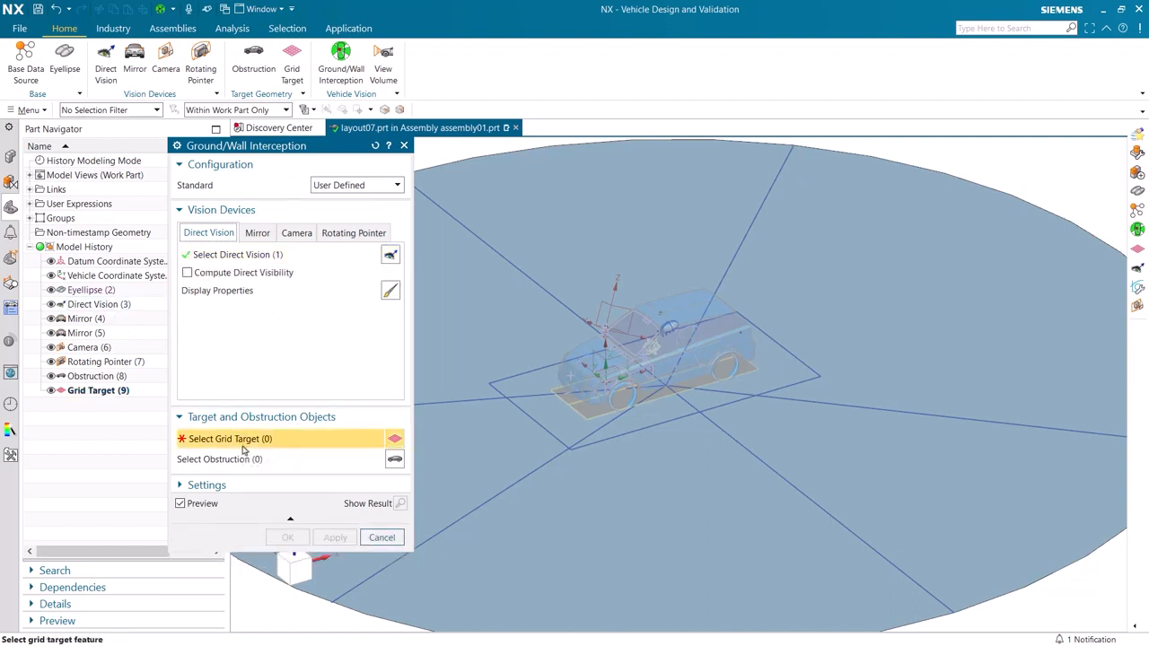
click(106, 393)
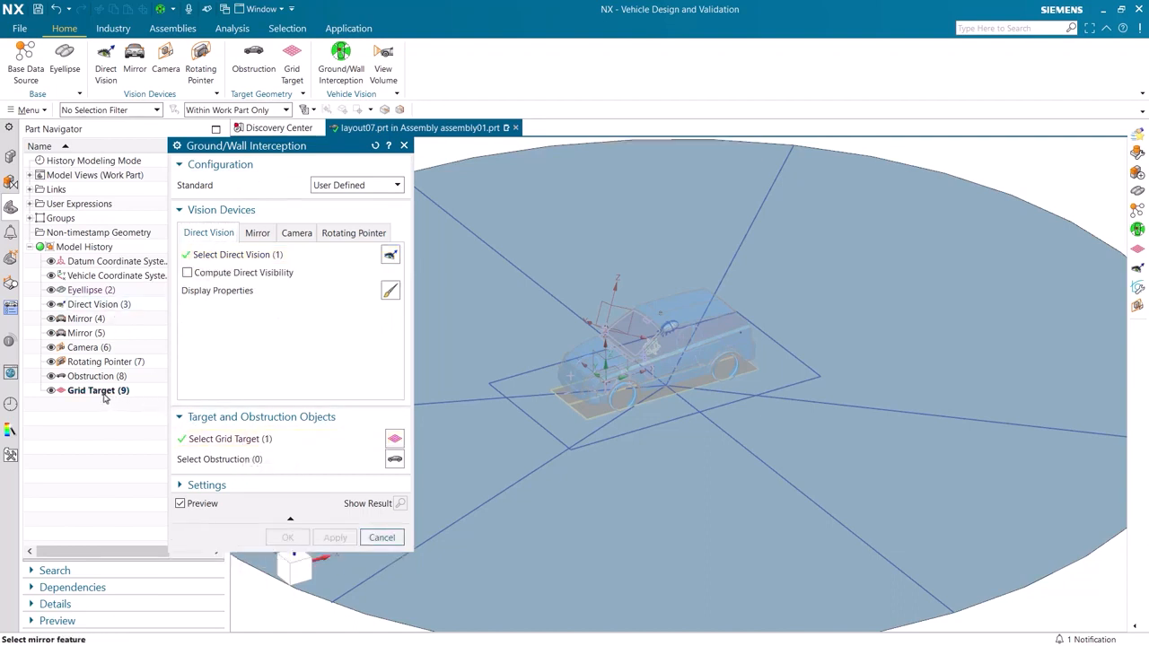
click(192, 461)
click(112, 377)
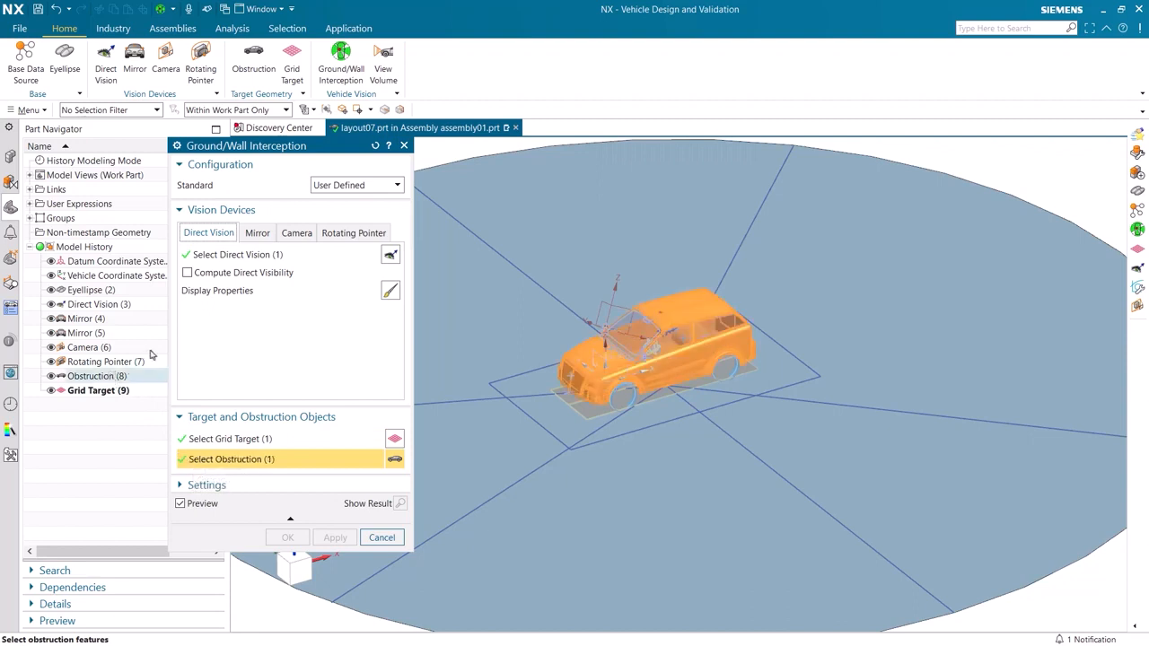
Add both the driver-side and passenger-side mirrors to the interception with Automatic rotation and the Z-Y axis pair
click(256, 233)
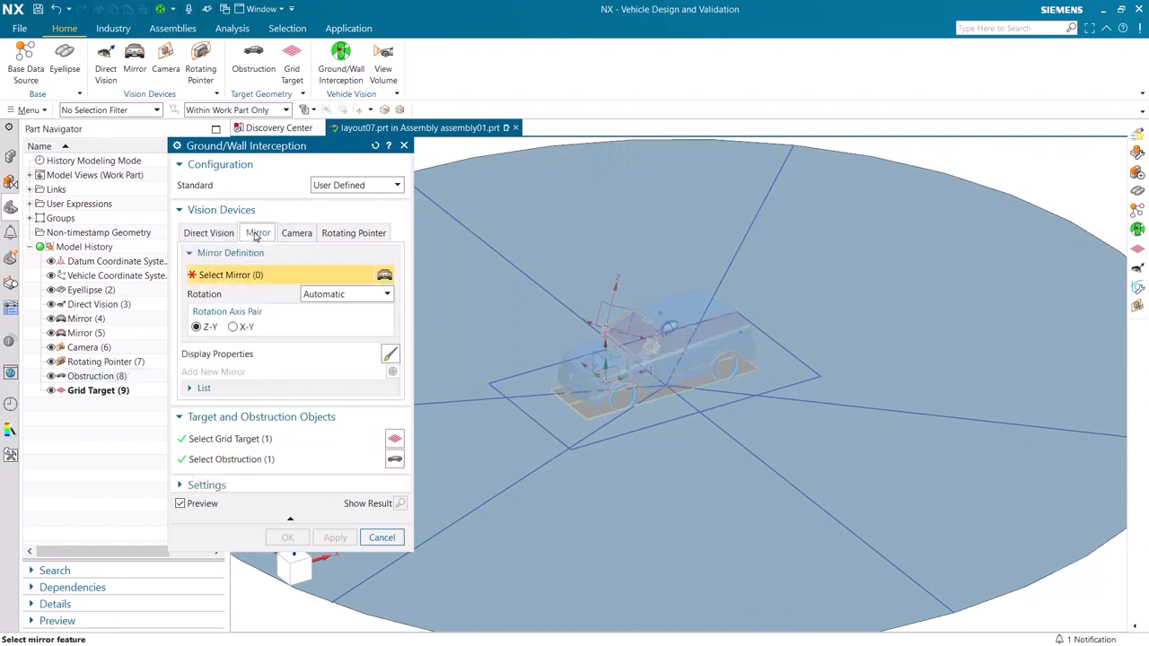
click(81, 318)
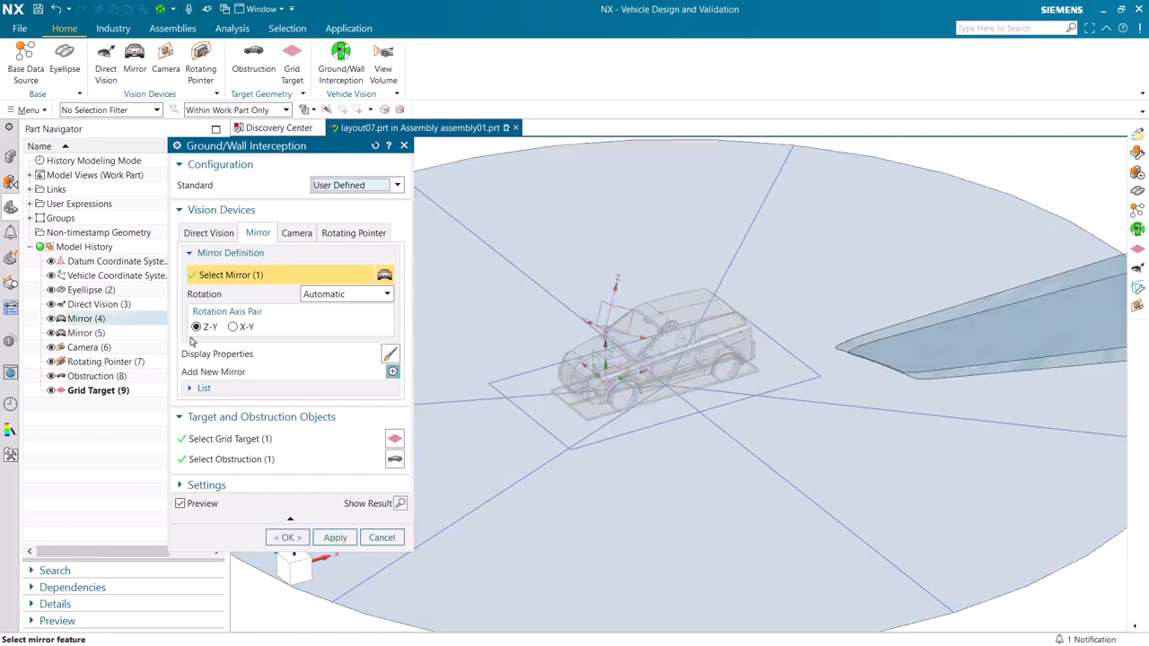
click(393, 371)
click(126, 333)
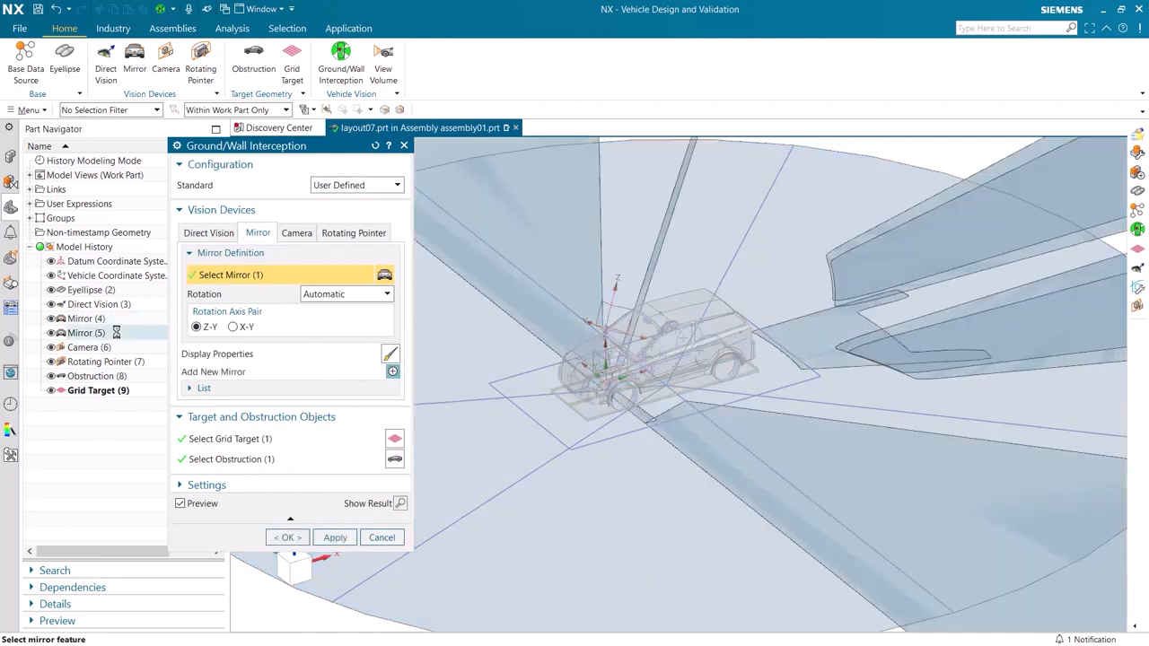
Add the rear camera and the rotating pointer to the interception's vision devices
click(296, 234)
click(118, 348)
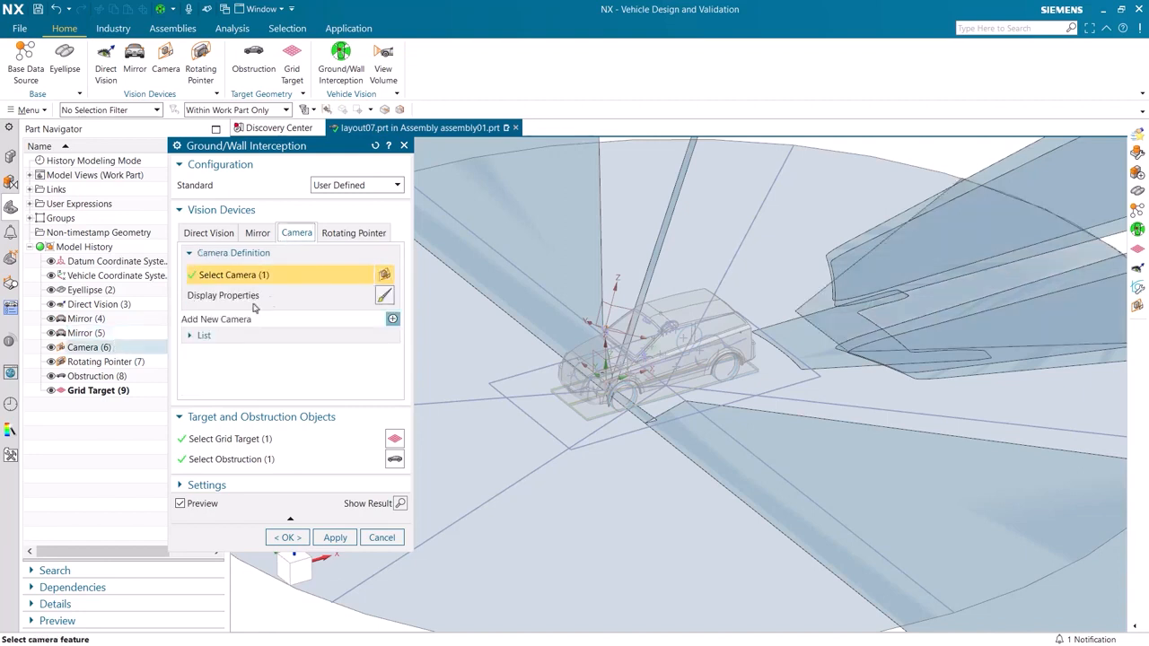
click(351, 234)
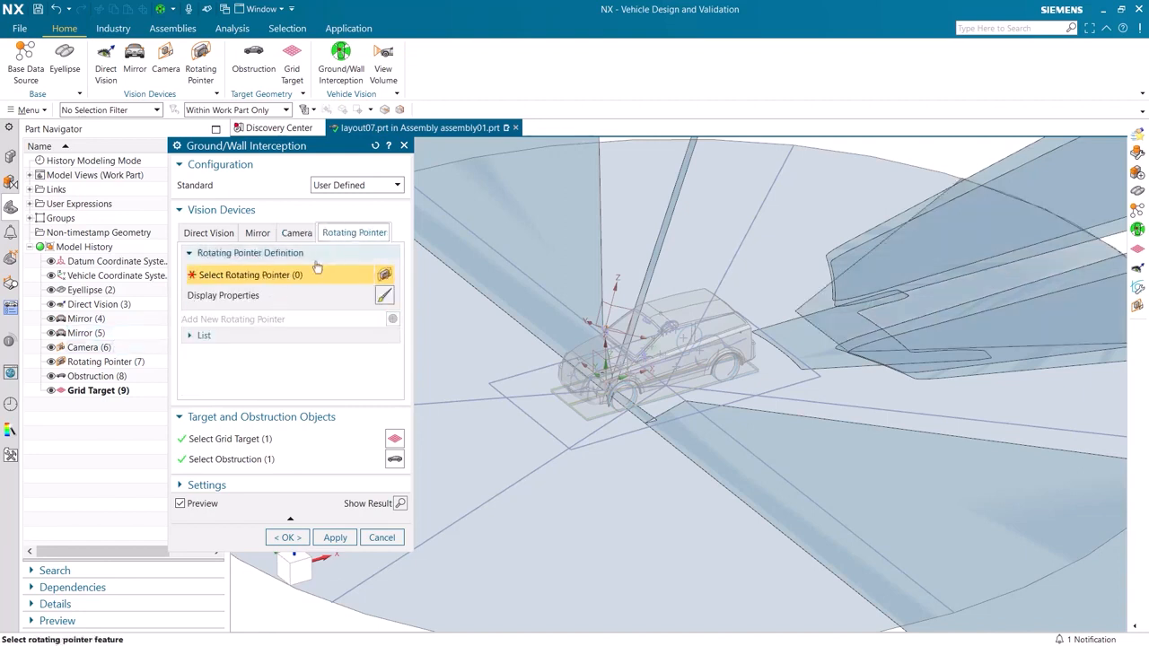
click(144, 362)
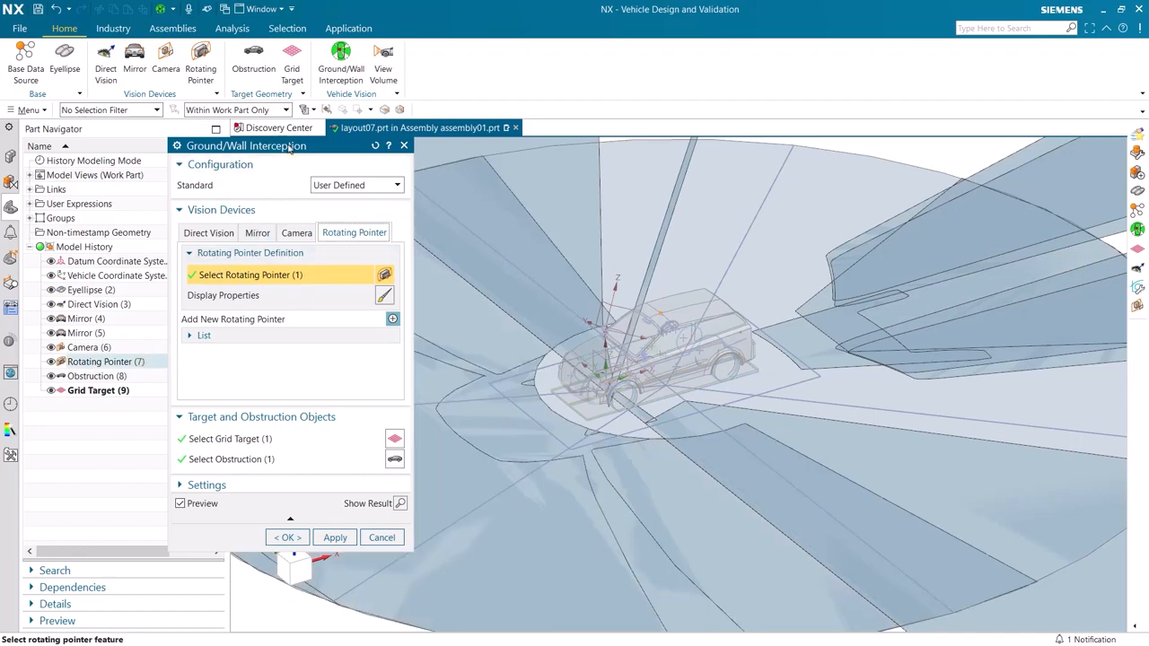
Create the ground/wall interception from the configured vision devices, grid target and obstruction
drag(290, 151, 143, 151)
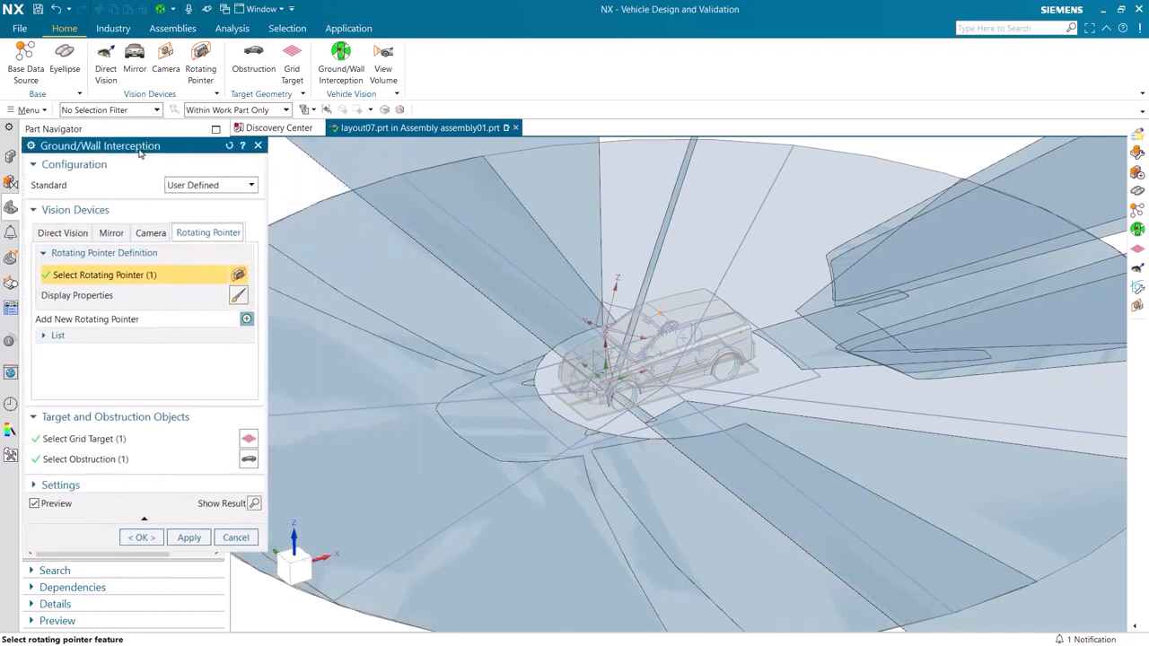
click(140, 538)
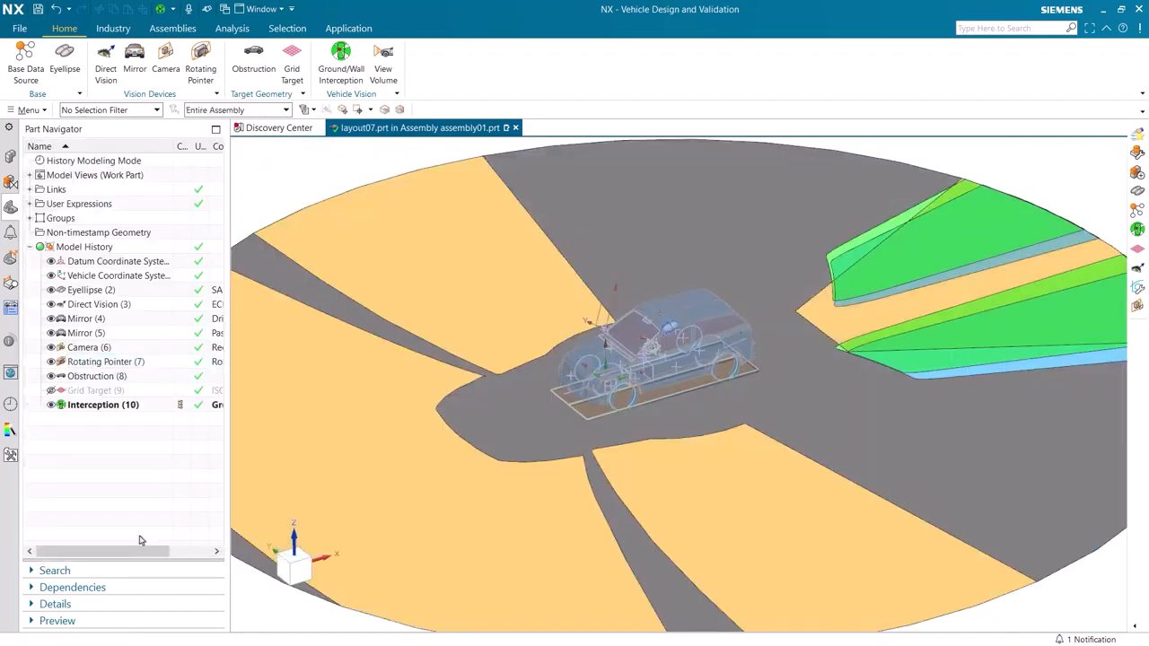
middle_drag(453, 415, 451, 442)
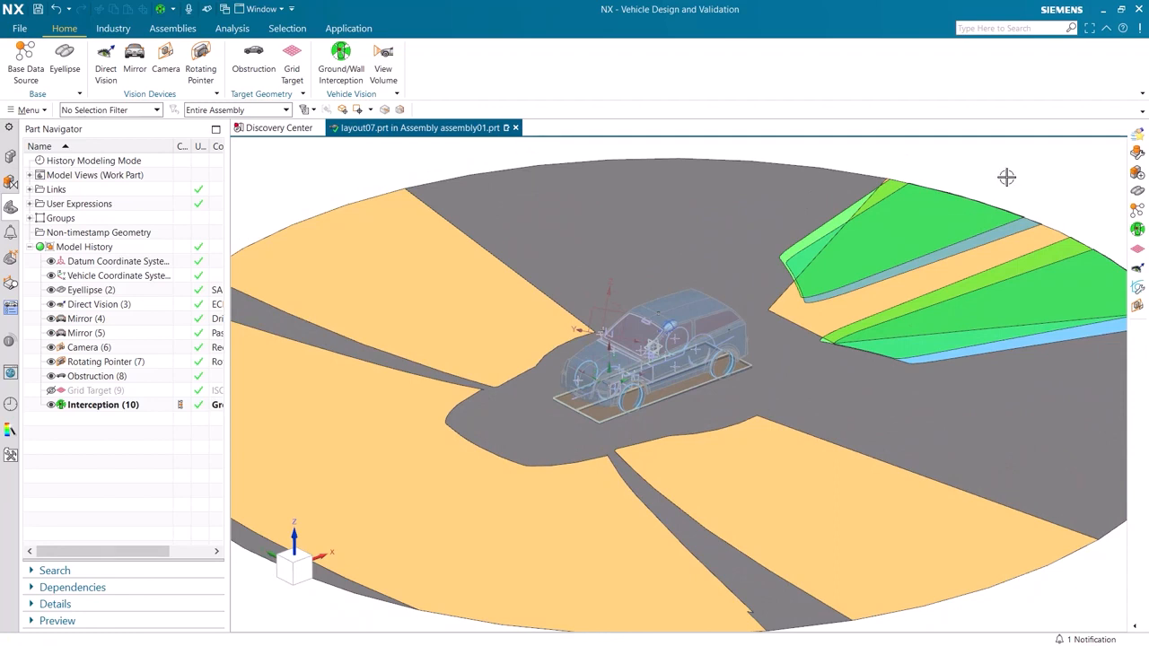
Hide and redisplay the Blindspot sheet body in the Interception (10) group to examine the blind-spot area
click(30, 218)
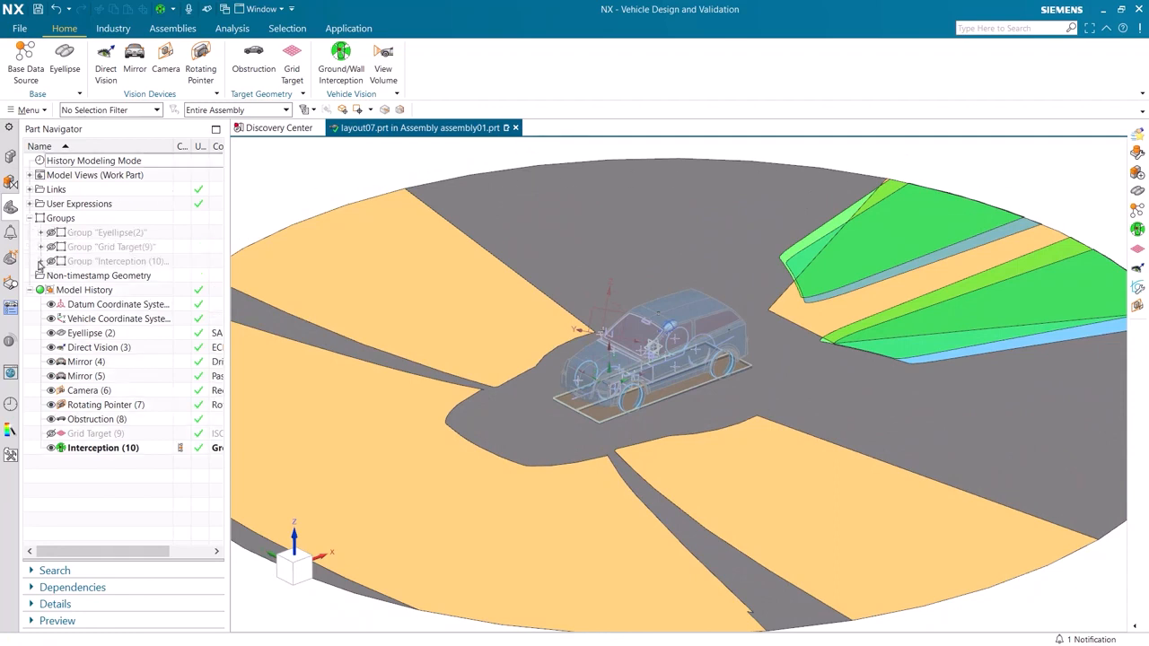
click(39, 261)
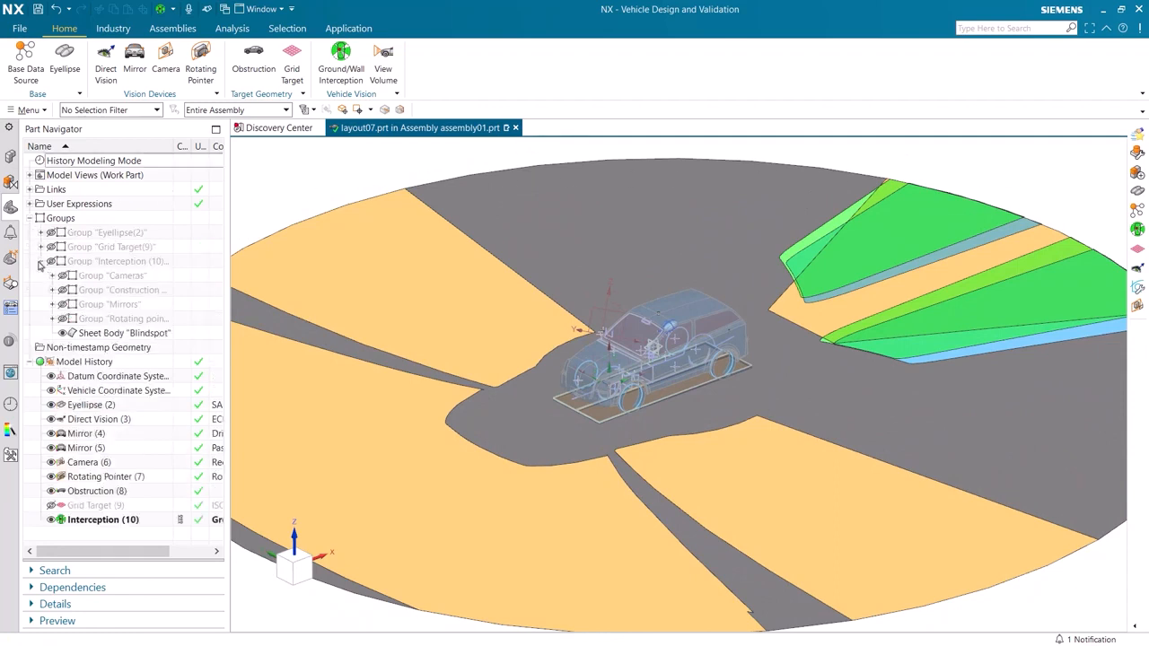
click(62, 333)
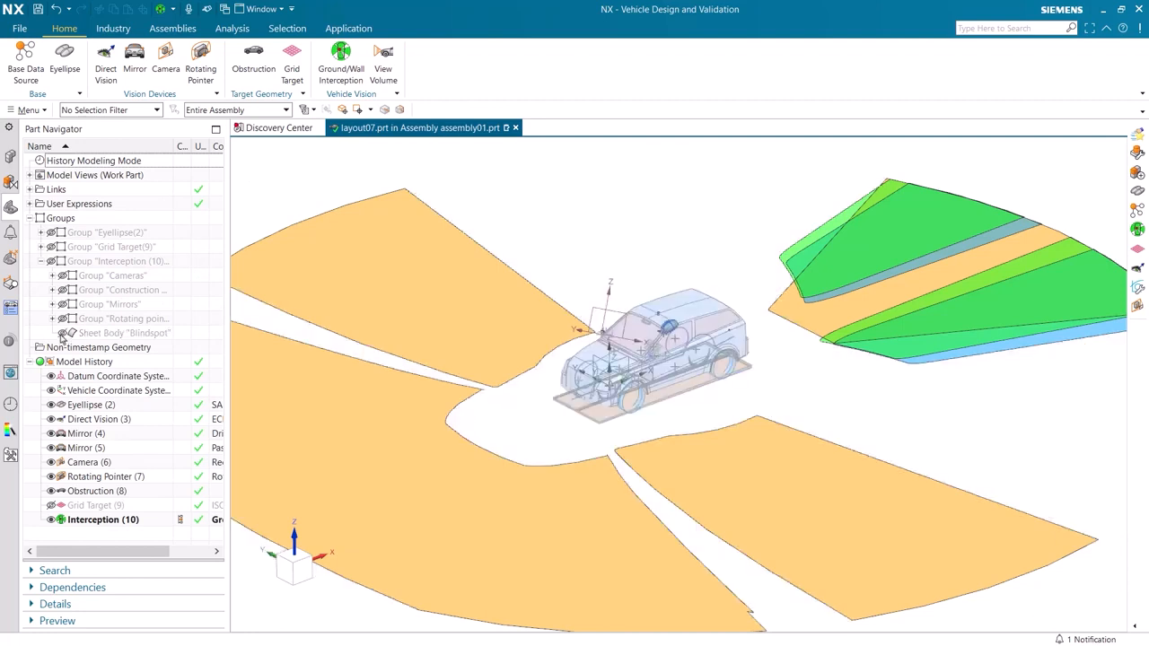
click(62, 333)
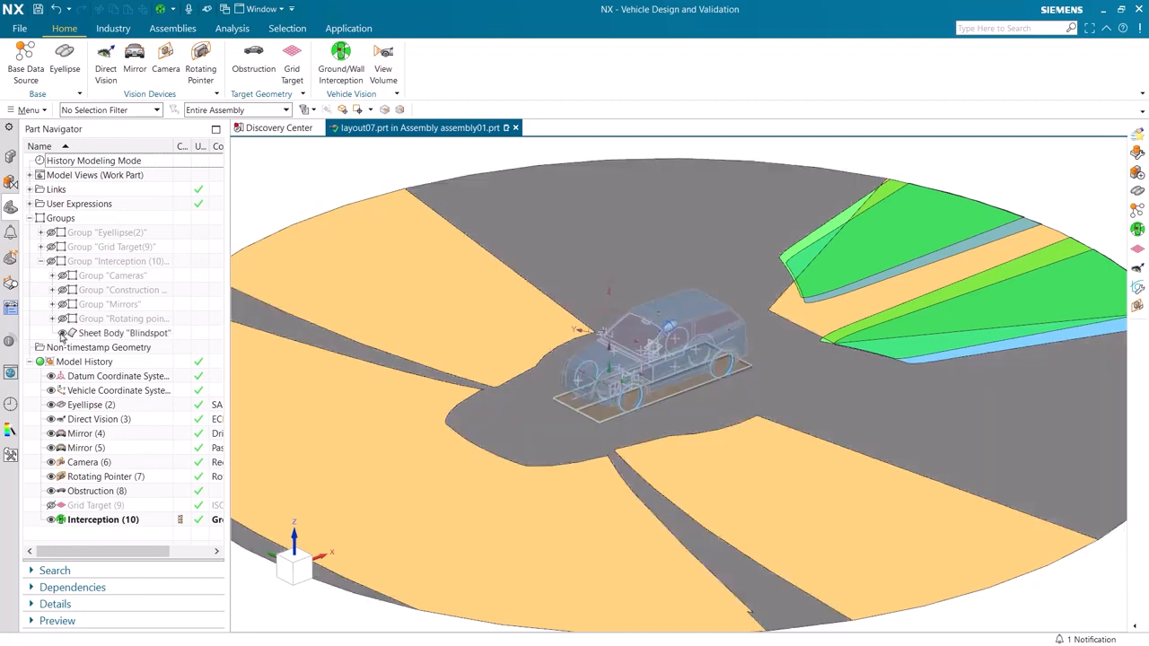
Hide and redisplay the second intercept sheet body in the rotating pointer group to examine its coverage, then collapse that group
click(52, 318)
click(64, 333)
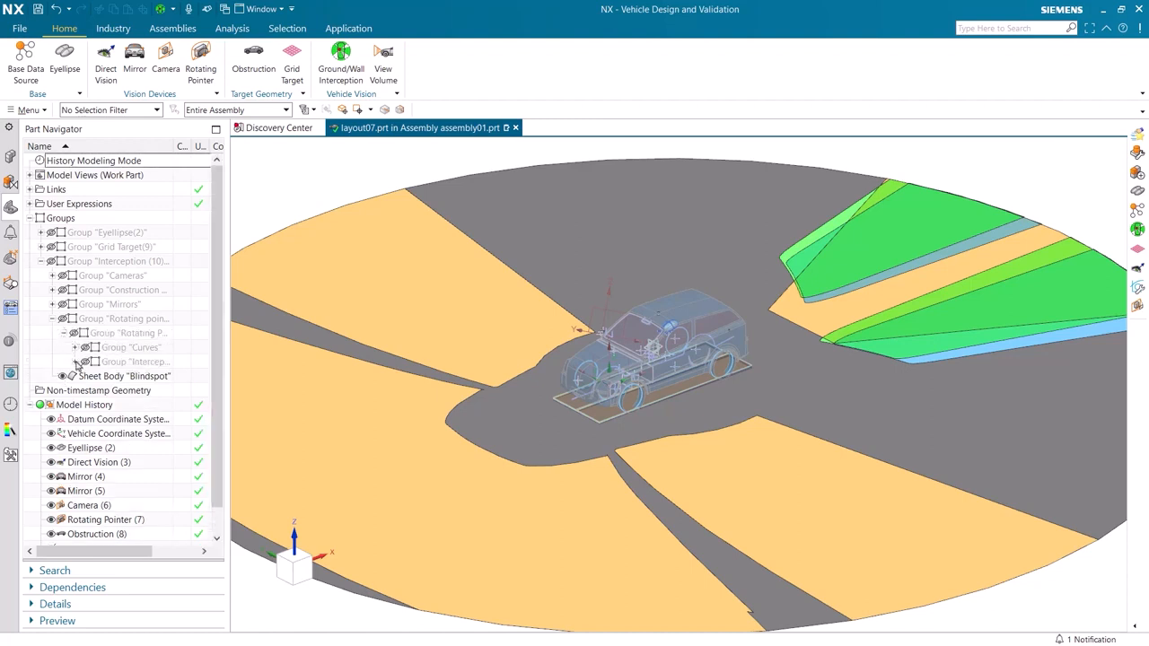
click(75, 362)
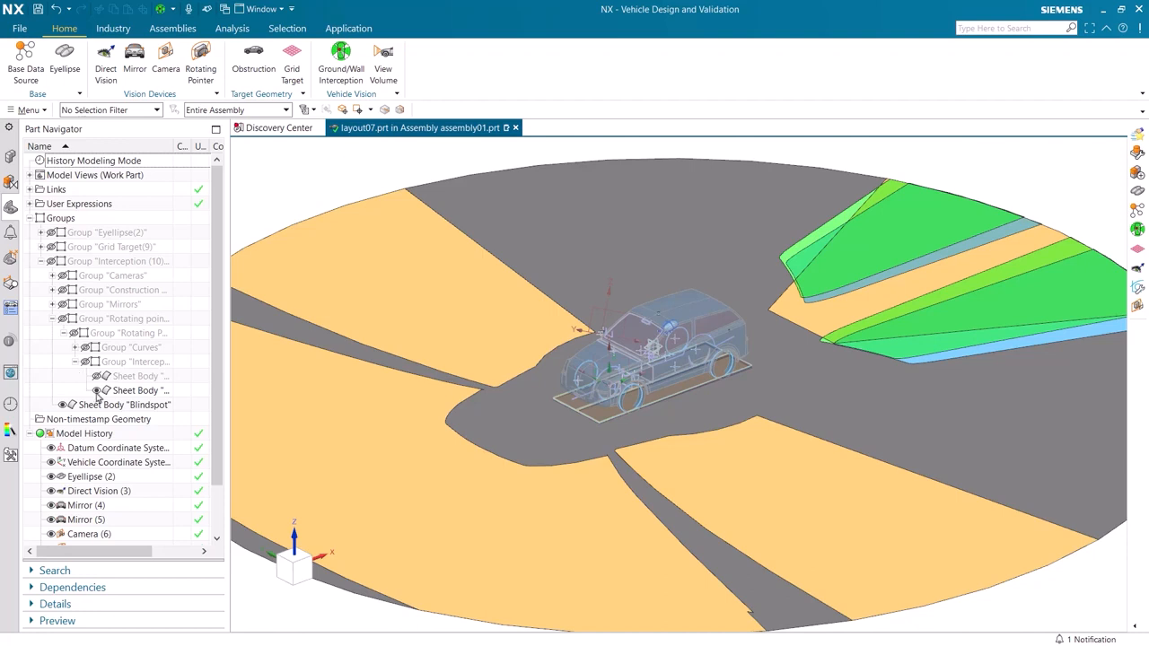
click(97, 393)
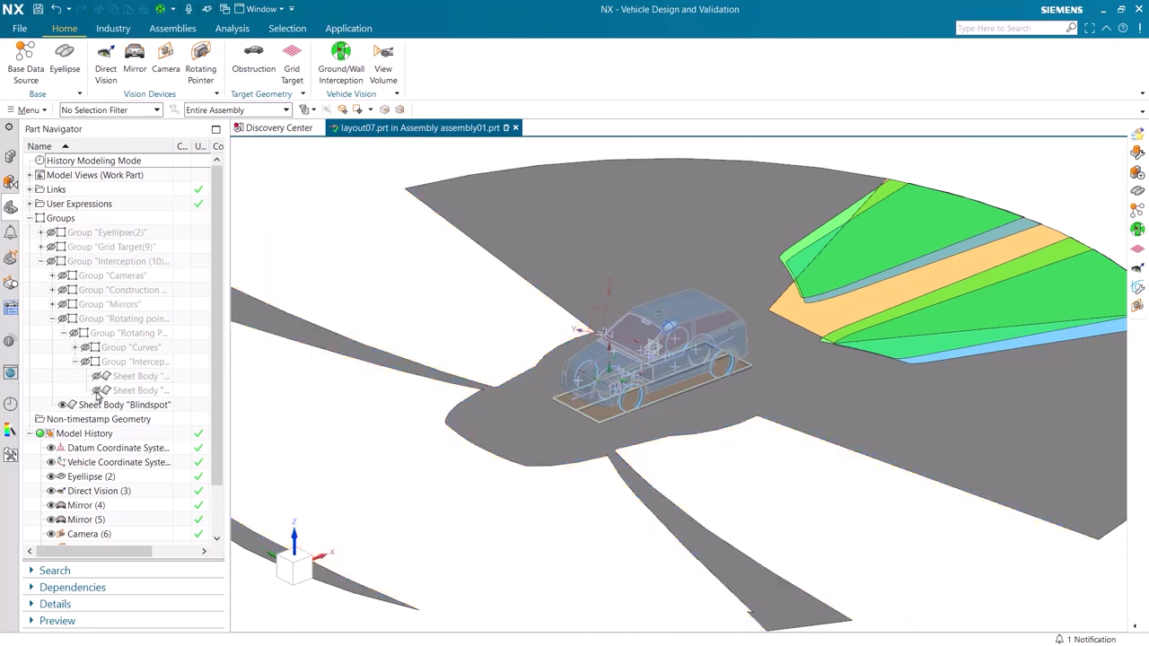
click(97, 392)
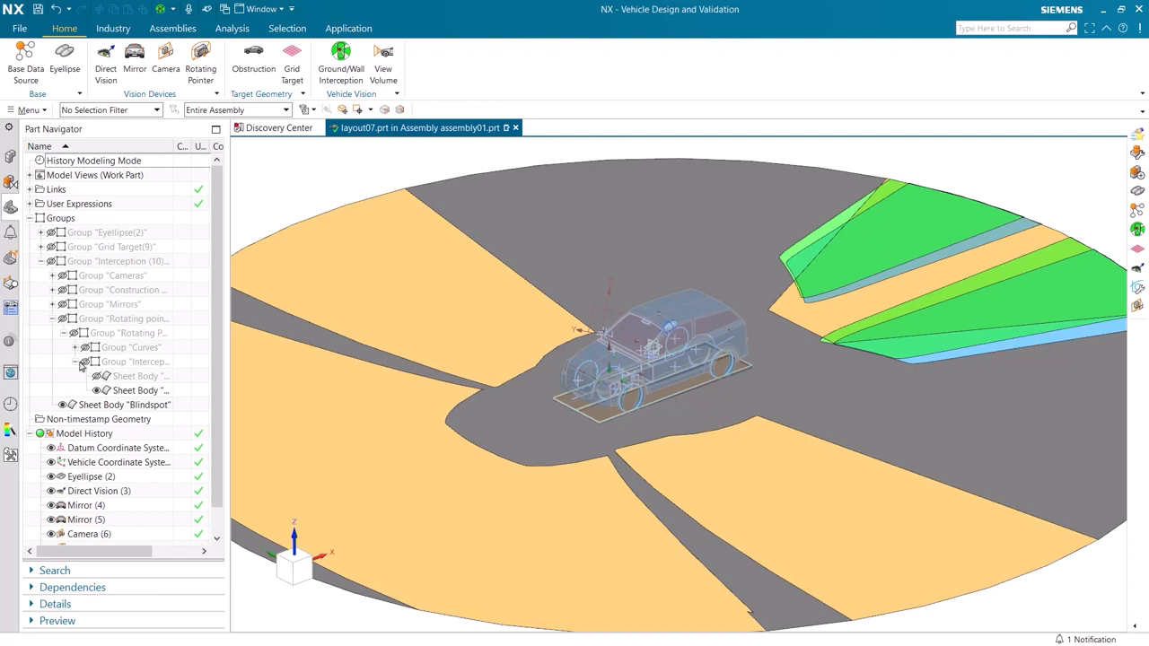
click(75, 362)
click(52, 319)
Display the Mirror(4) group inside the interception's Mirrors group, then hide its target subgroup and expand it
click(52, 305)
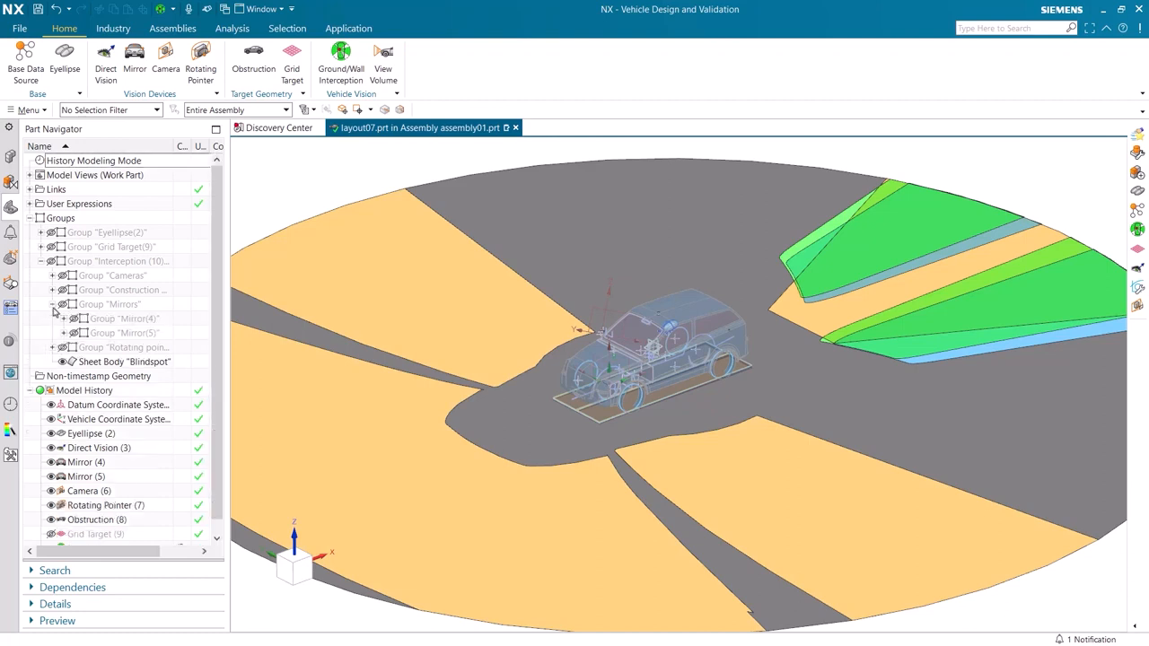
click(63, 319)
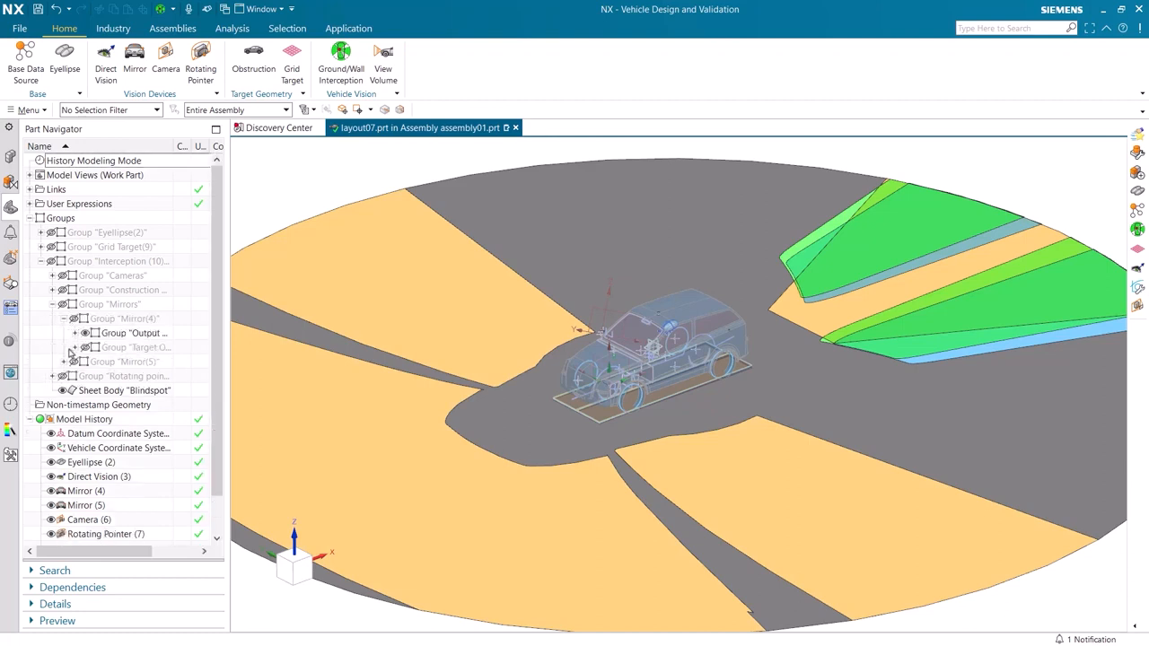
click(75, 334)
click(74, 320)
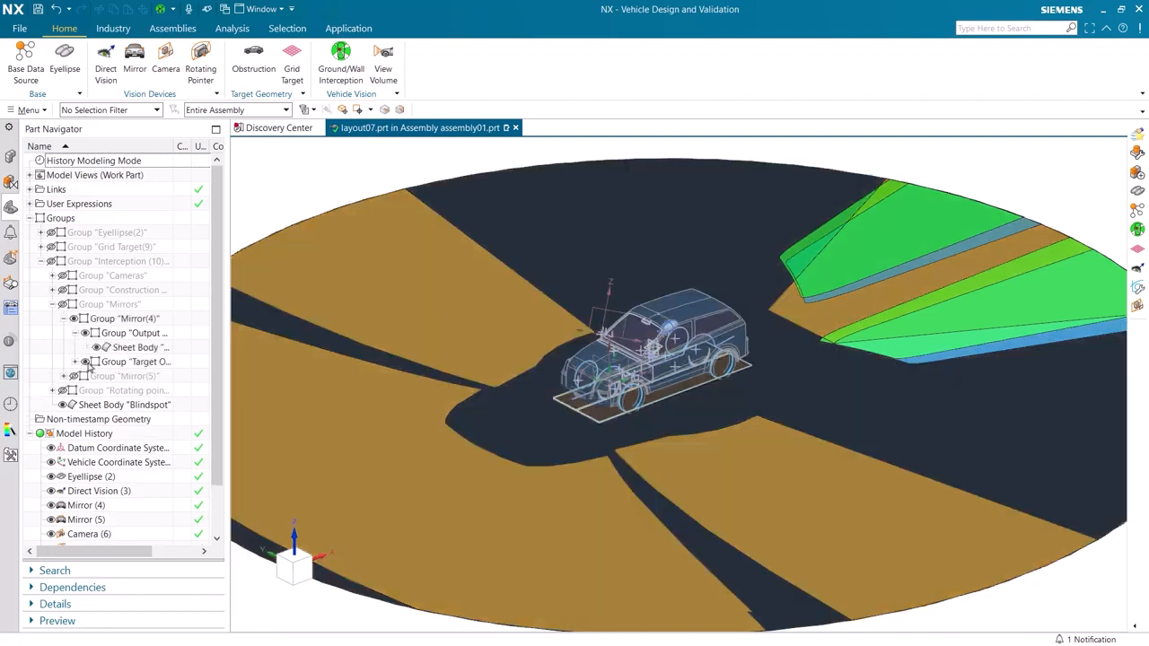
click(84, 362)
click(76, 361)
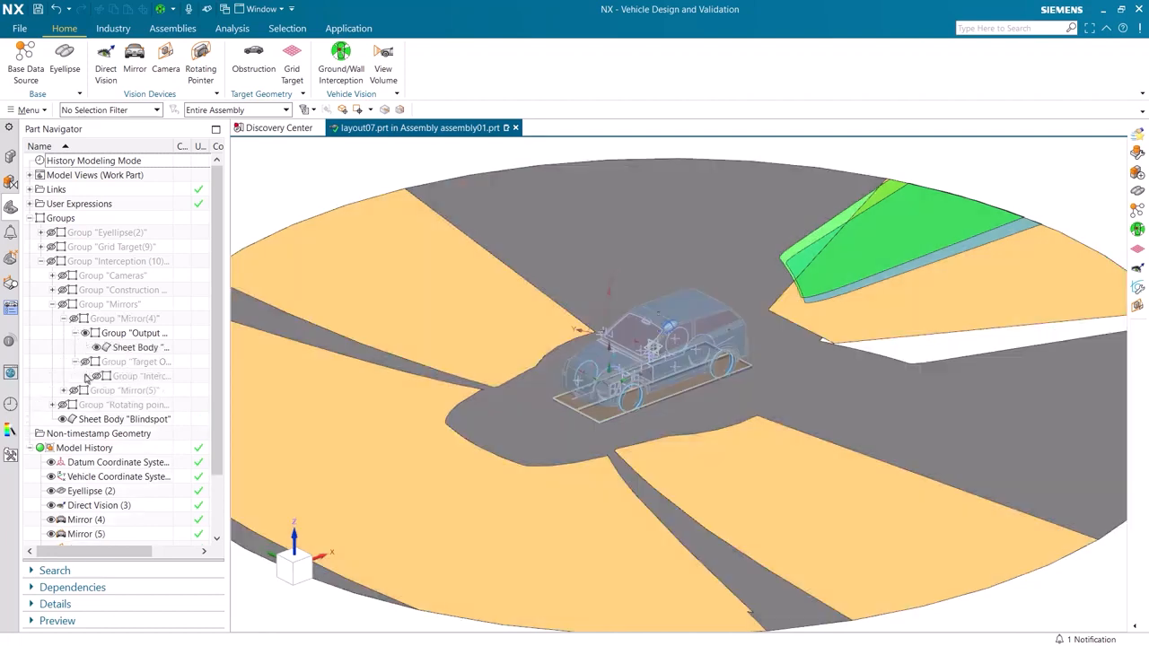
Display all four sheet bodies in the Mirror(4) target's intercept group, then collapse the groups tree
click(86, 376)
click(108, 391)
click(108, 405)
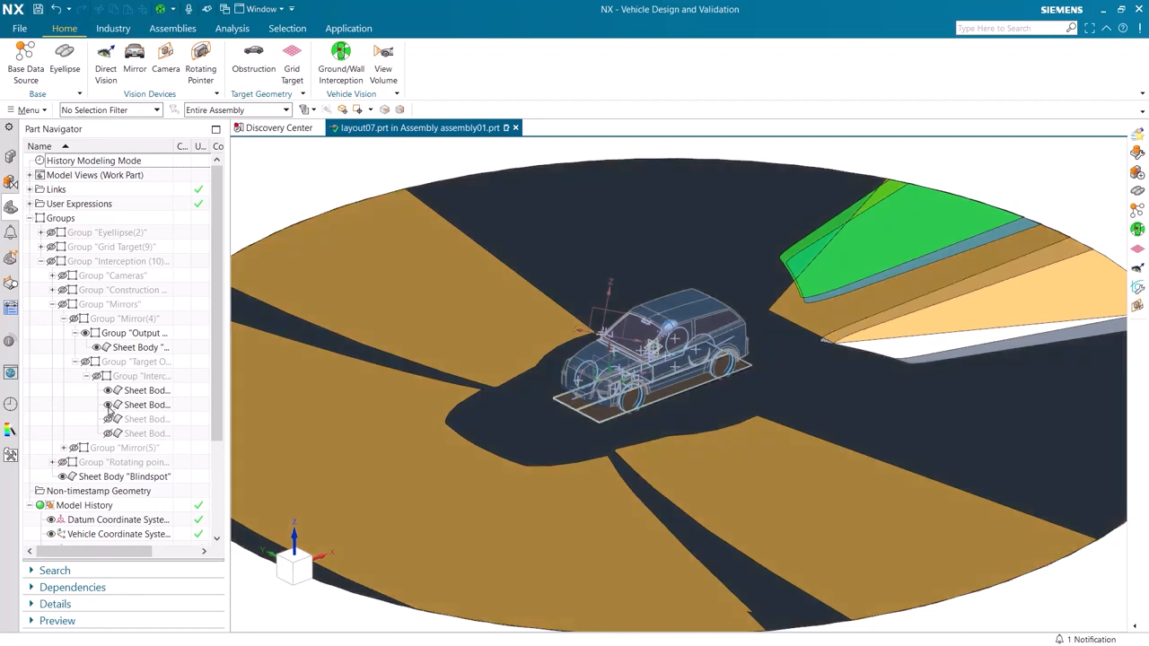
click(109, 419)
click(109, 433)
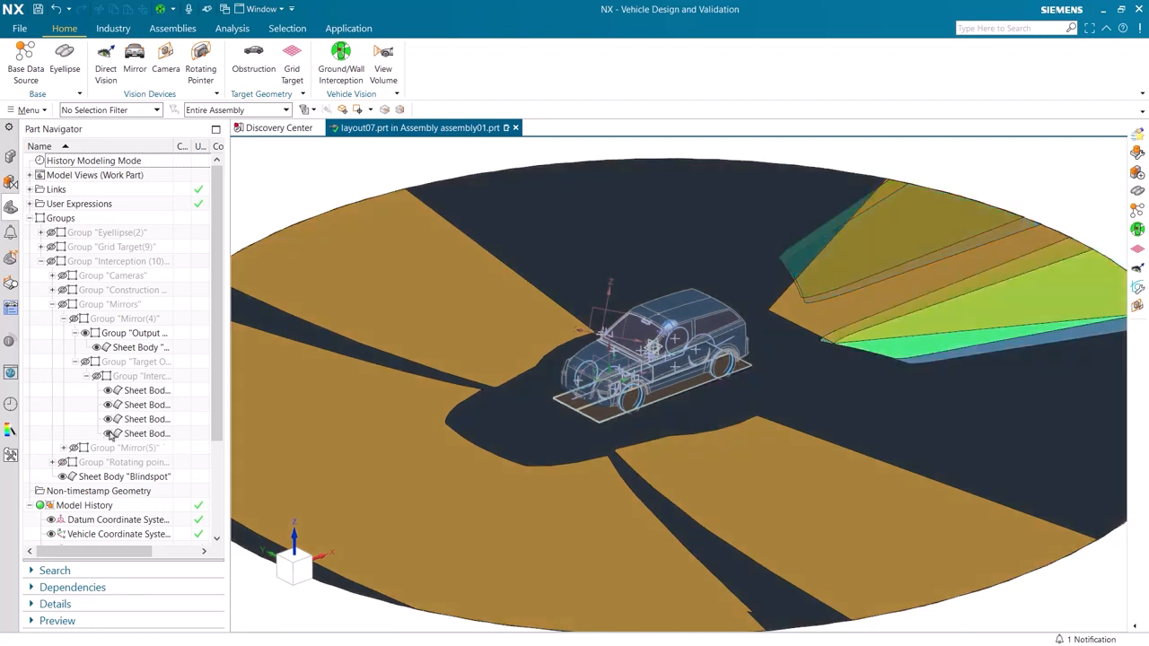
click(75, 362)
click(75, 333)
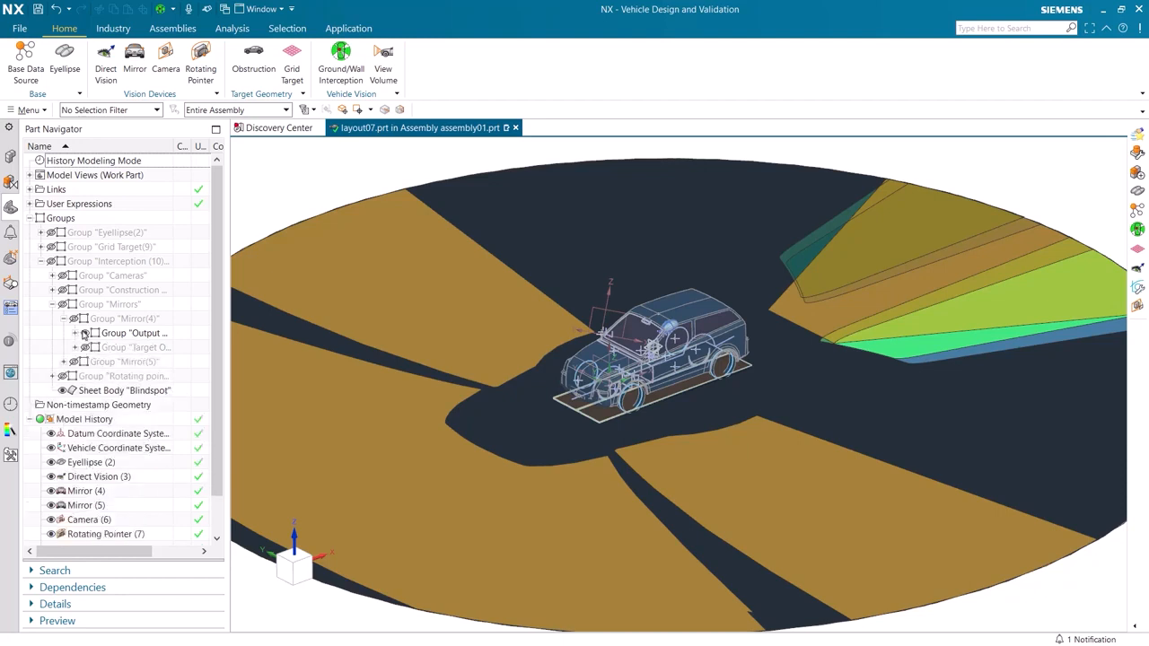
click(53, 305)
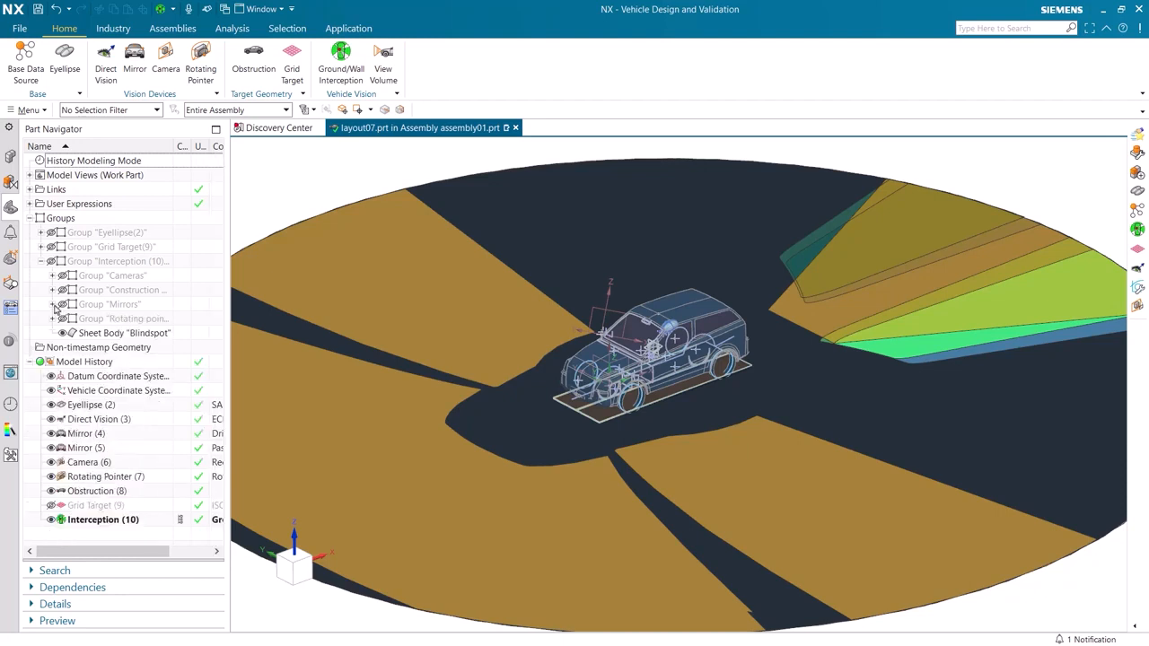
click(40, 262)
click(30, 218)
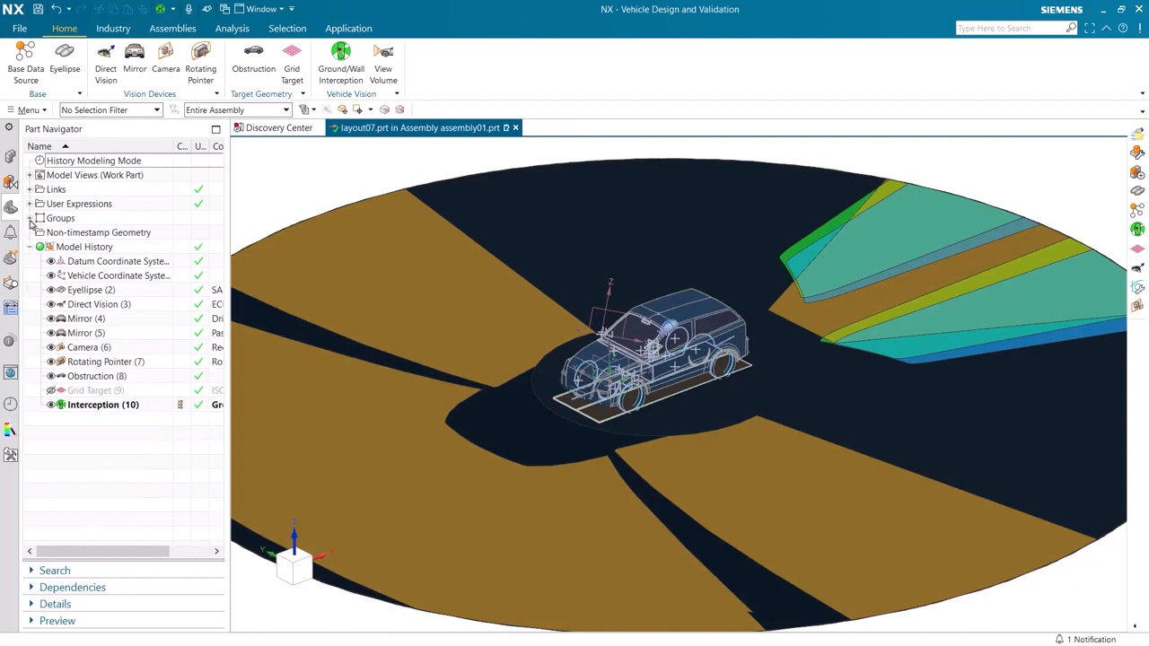